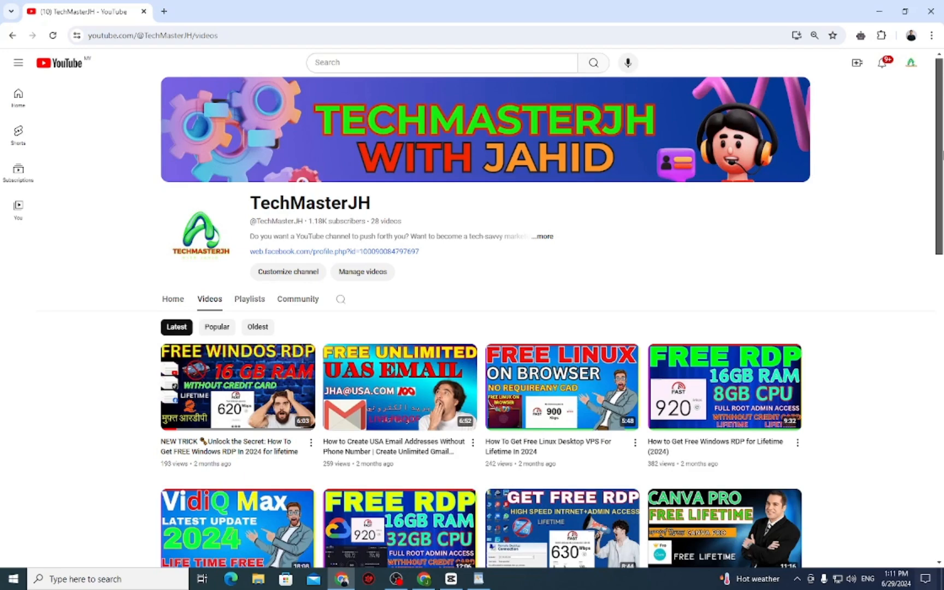
Step: Paste the user's e-mail address into GitHub's homepage sign-up field and submit it
{"action": "mouse_move", "coordinate": [940, 124]}
{"action": "left_mouse_down"}
{"action": "mouse_move", "coordinate": [939, 406]}
{"action": "mouse_move", "coordinate": [940, 112]}
{"action": "left_mouse_up"}
{"action": "scroll", "coordinate": [552, 311], "scroll_direction": "down", "scroll_amount": 1}
{"action": "left_click", "coordinate": [424, 578]}
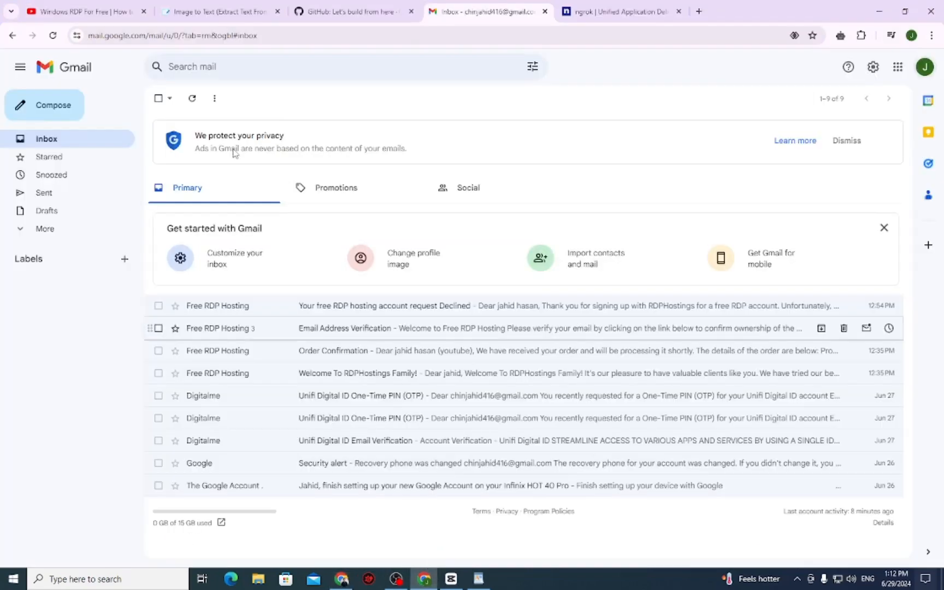
{"action": "left_click", "coordinate": [367, 9]}
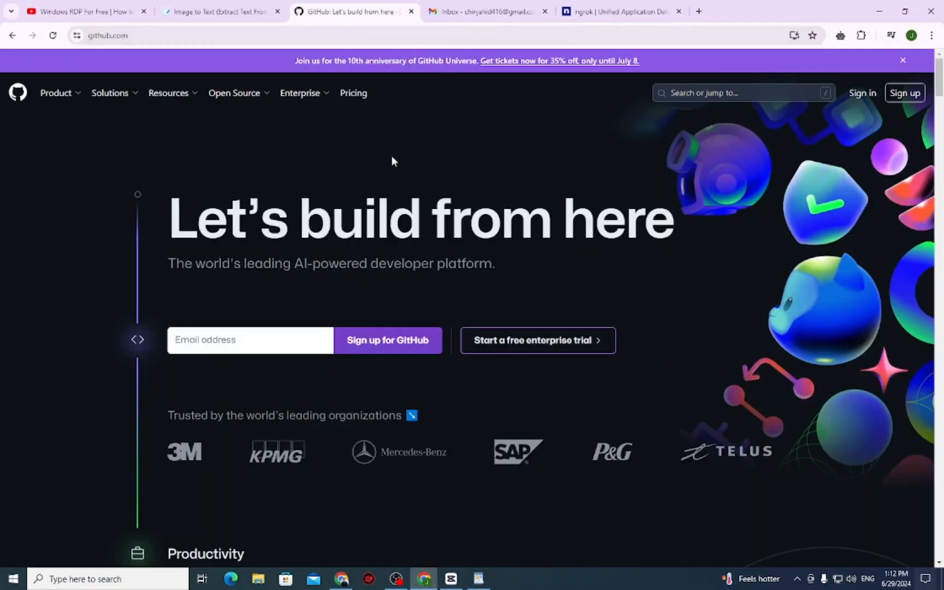
{"action": "left_click", "coordinate": [617, 10]}
{"action": "left_click", "coordinate": [355, 10]}
{"action": "left_click", "coordinate": [244, 350]}
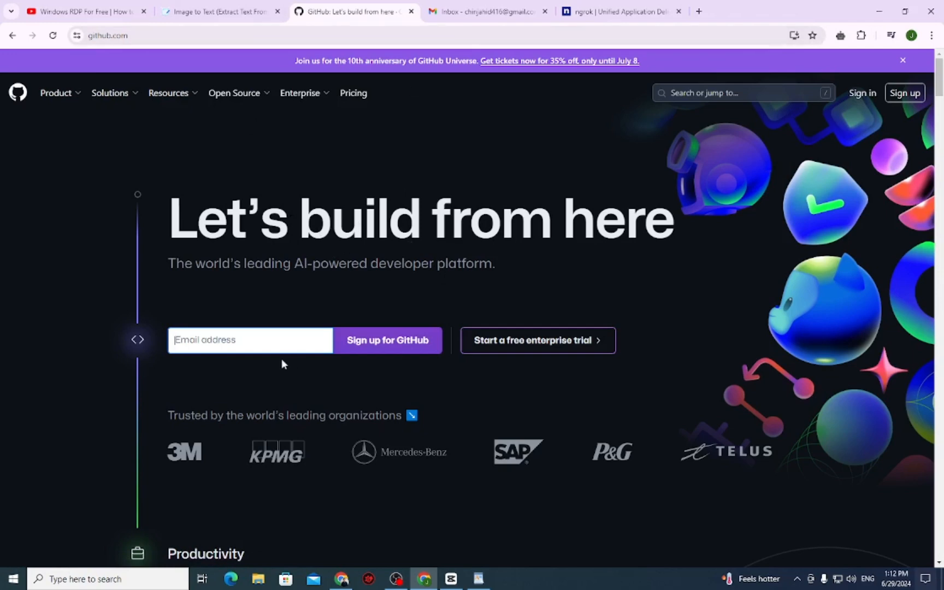
{"action": "right_click", "coordinate": [265, 349]}
{"action": "left_click", "coordinate": [298, 219]}
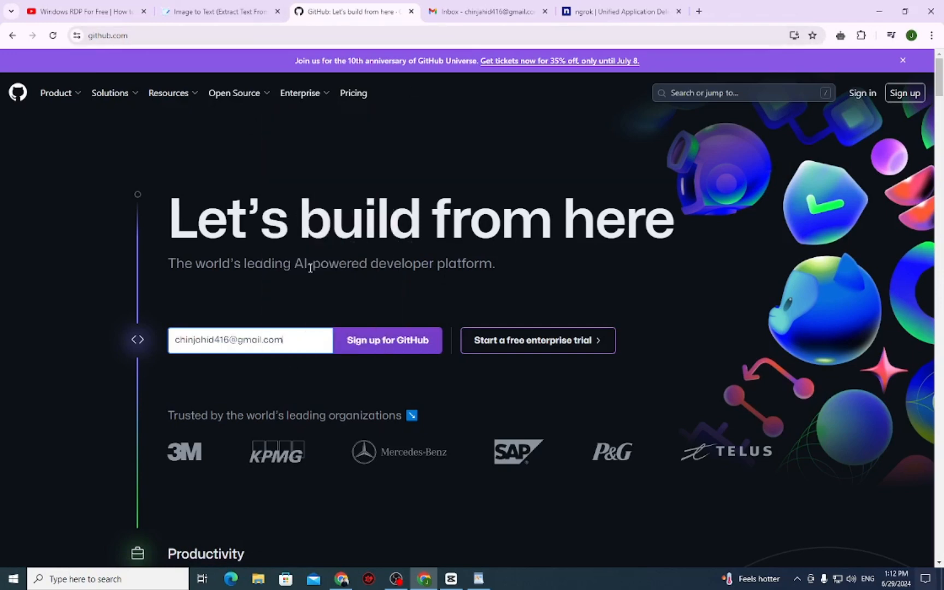
{"action": "left_click", "coordinate": [380, 349]}
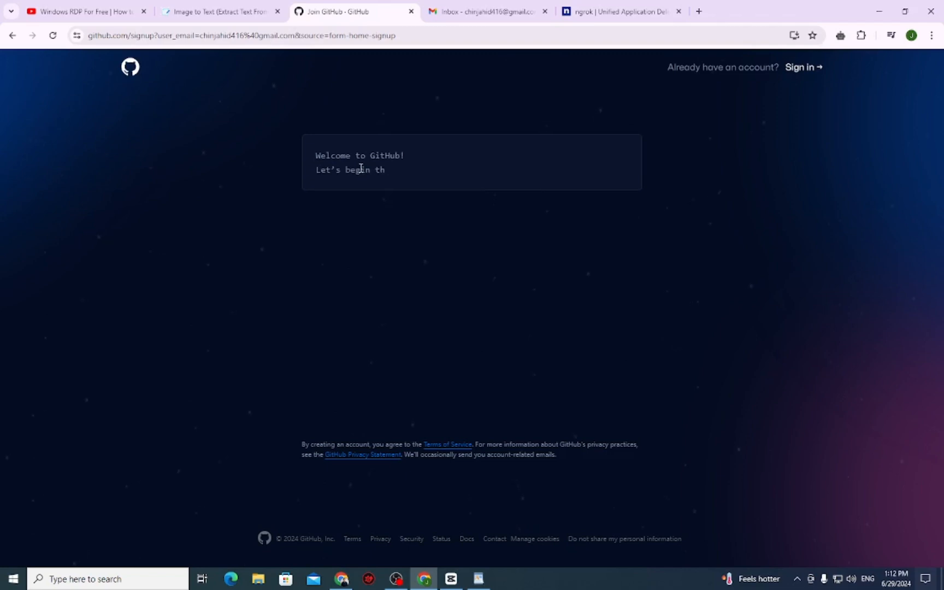
Step: Confirm the e-mail on the signup form and set a strong account password
{"action": "left_click", "coordinate": [599, 218]}
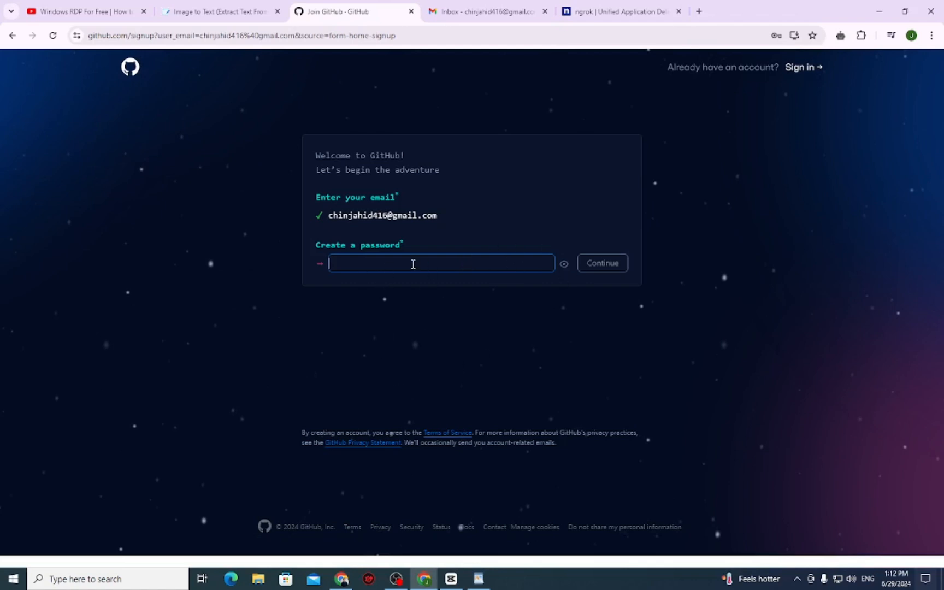
{"action": "left_click", "coordinate": [51, 37]}
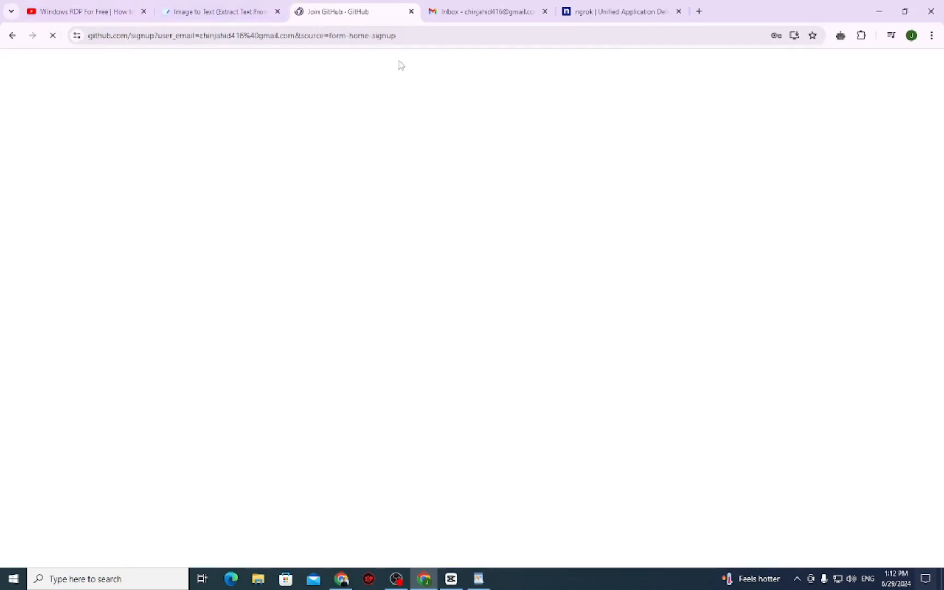
{"action": "left_click", "coordinate": [459, 12]}
{"action": "left_click", "coordinate": [334, 10]}
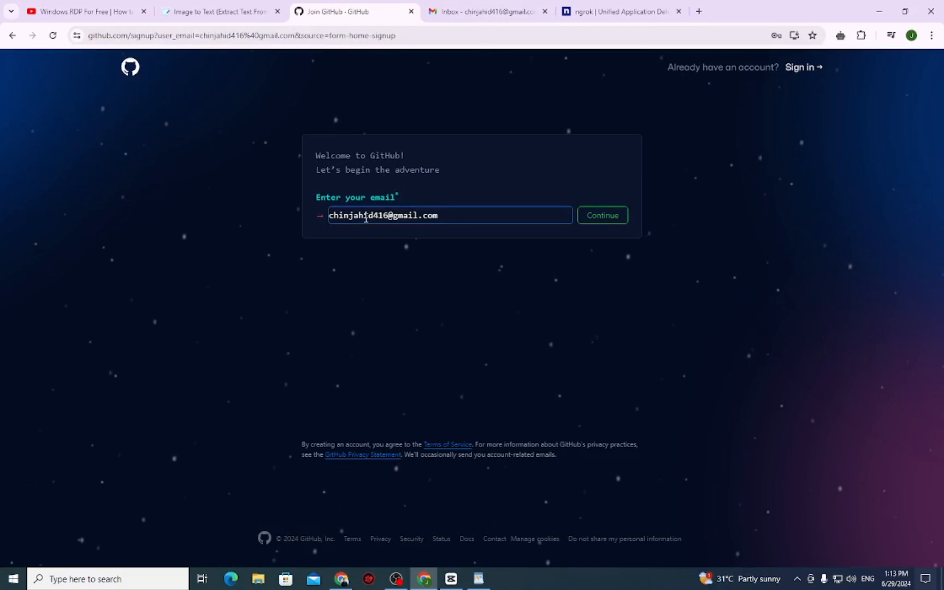
{"action": "left_click", "coordinate": [598, 219]}
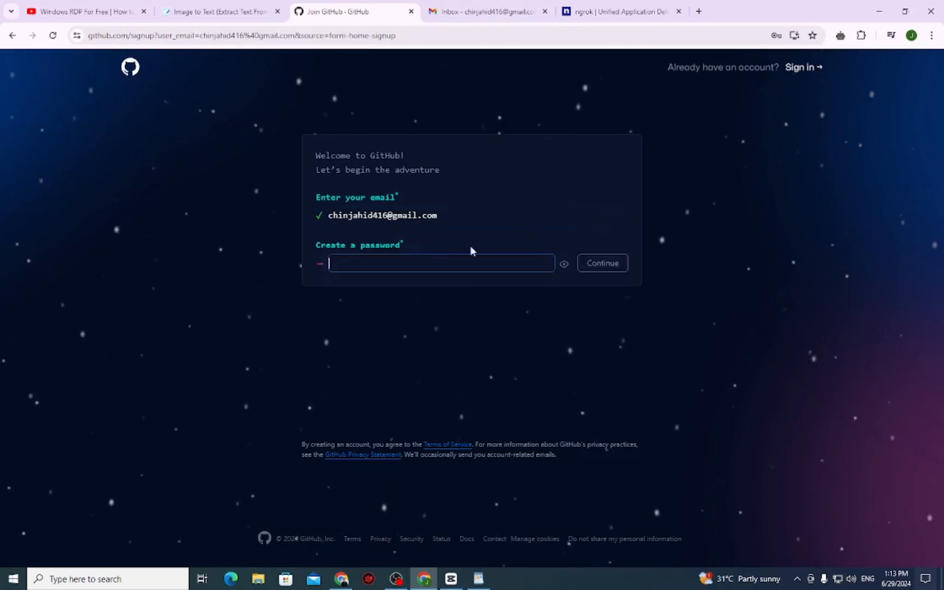
{"action": "type", "text": "•••"}
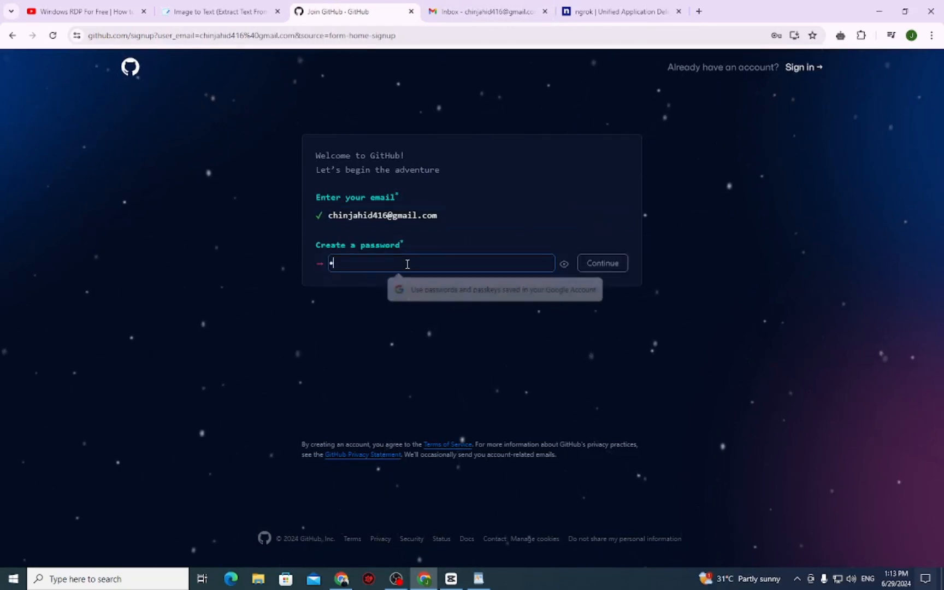
{"action": "type", "text": "••••••••"}
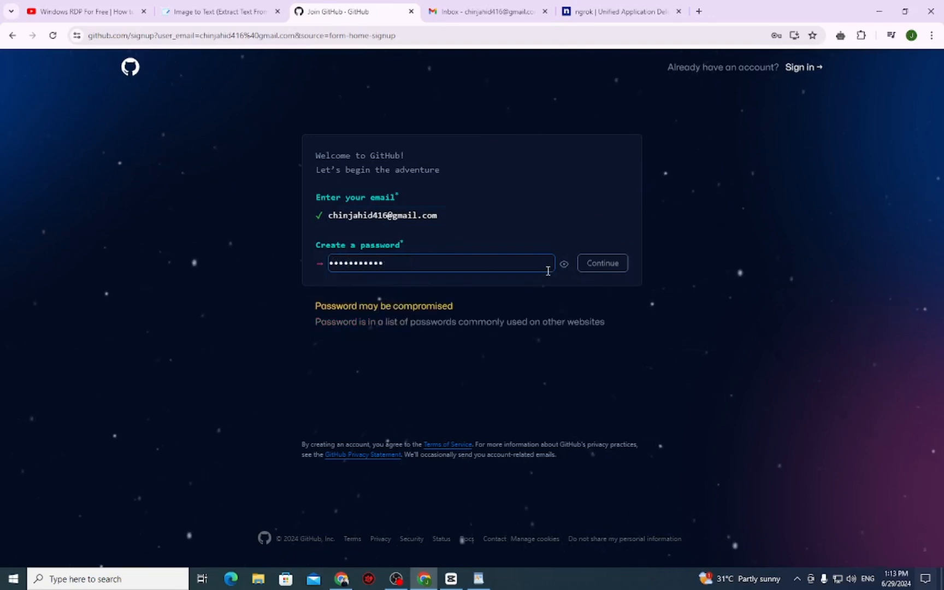
{"action": "type", "text": "••"}
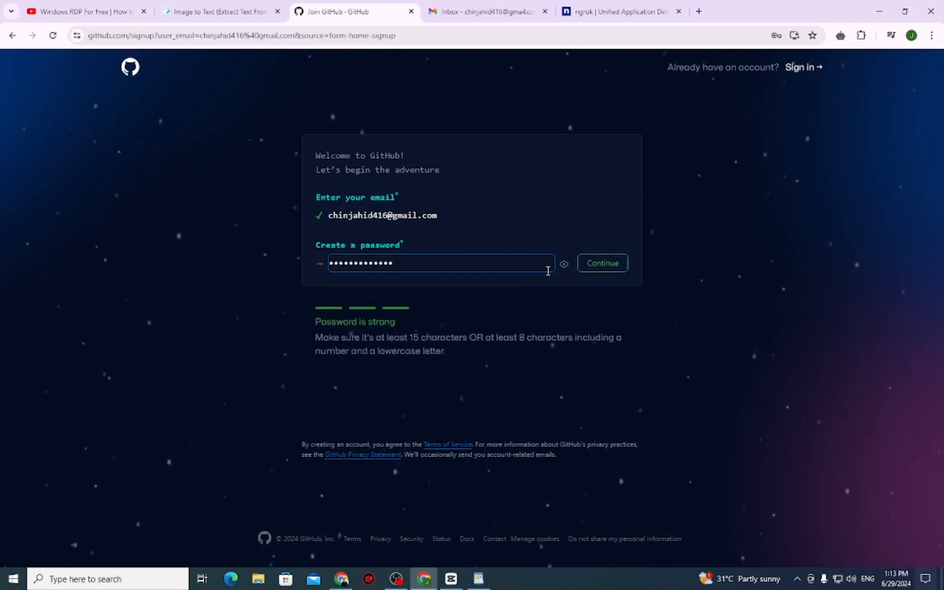
{"action": "left_click", "coordinate": [592, 262]}
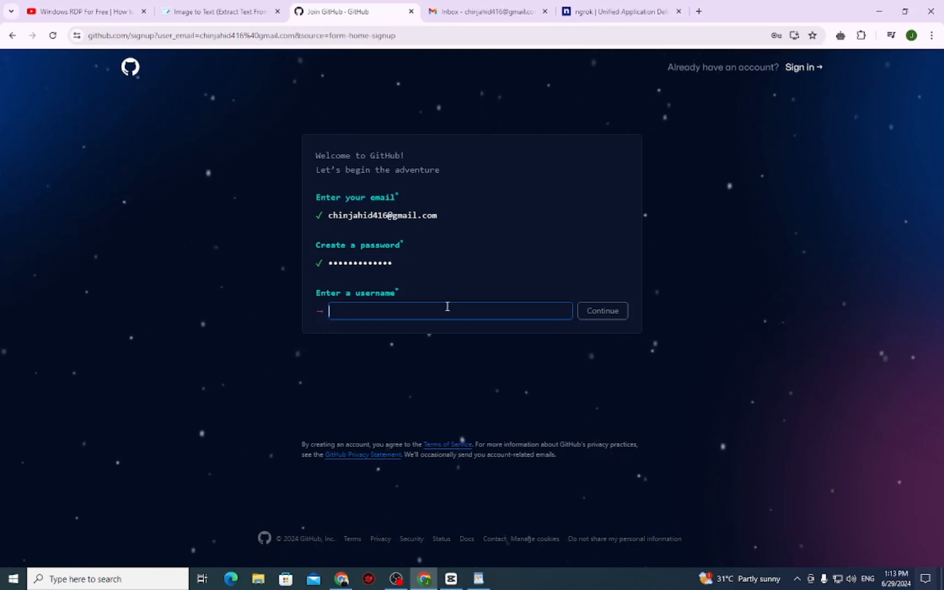
Step: Enter an available username, opt in to product update emails, and continue
{"action": "type", "text": "jahid878"}
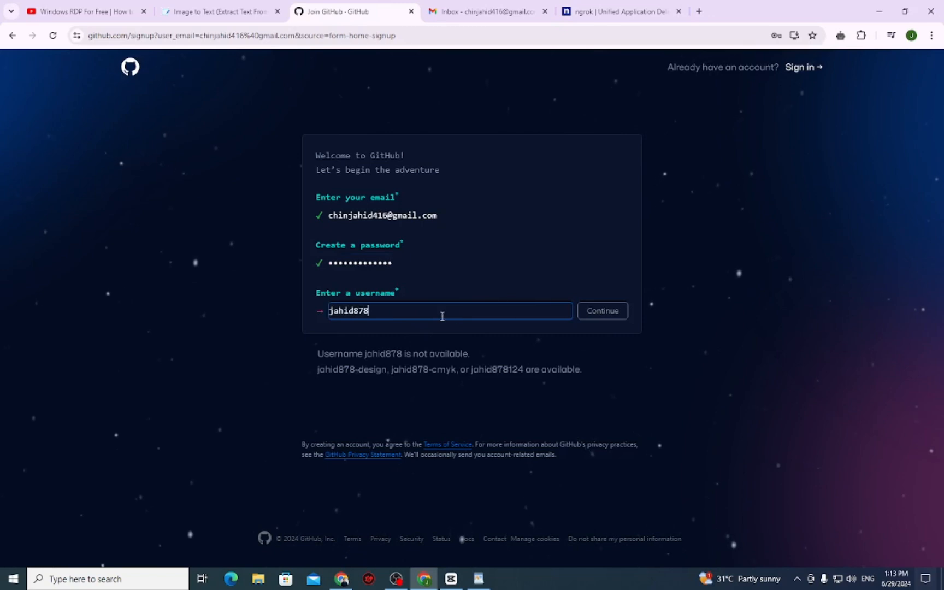
{"action": "type", "text": "w"}
{"action": "left_click", "coordinate": [610, 322]}
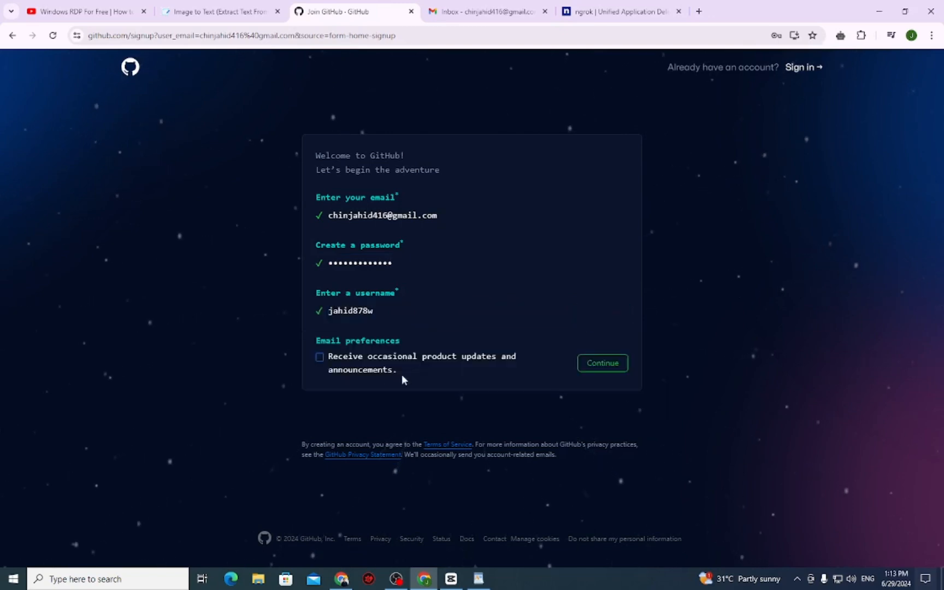
{"action": "left_click", "coordinate": [326, 357]}
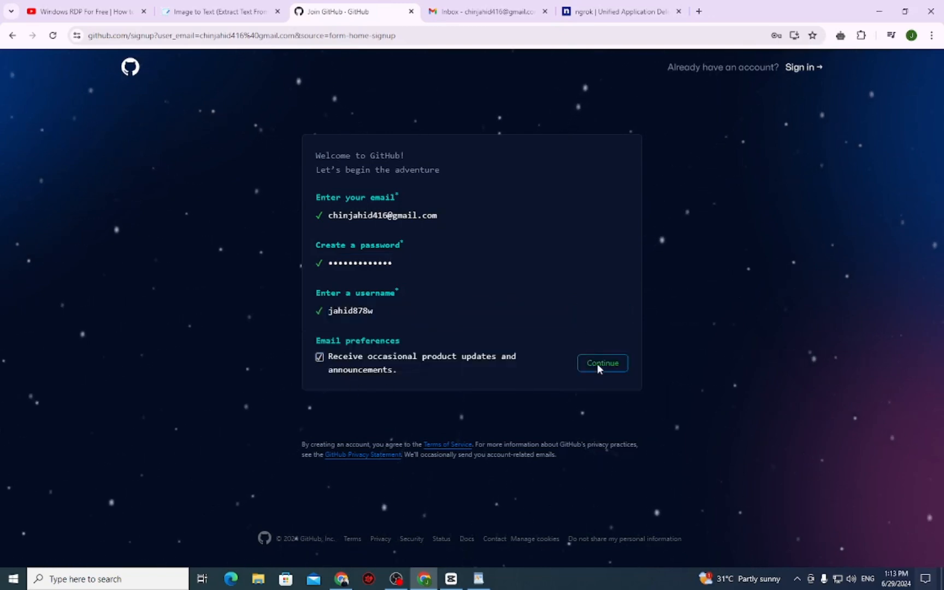
{"action": "left_click", "coordinate": [598, 364]}
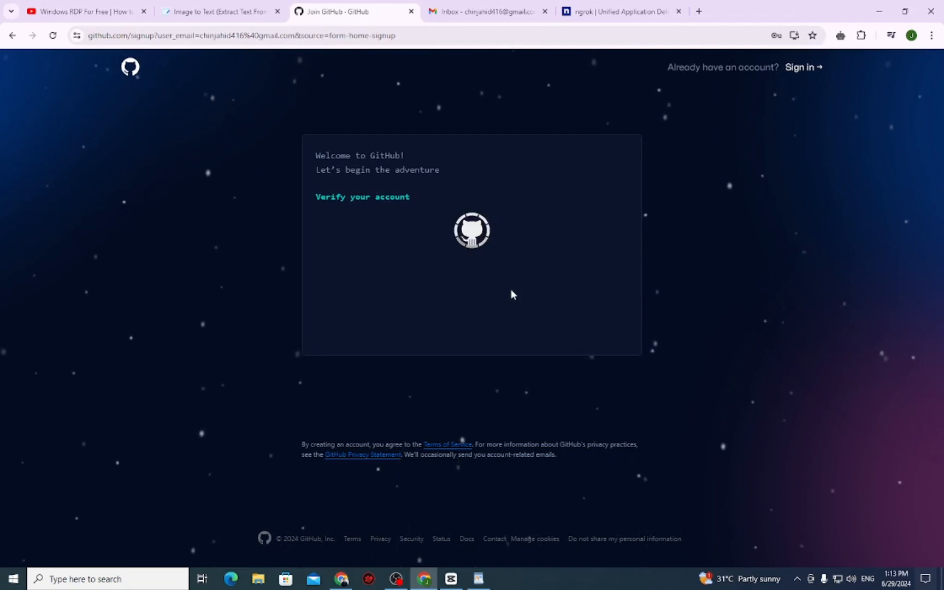
Step: Check and reload the Gmail inbox for a verification email, then return to GitHub
{"action": "left_click", "coordinate": [473, 10]}
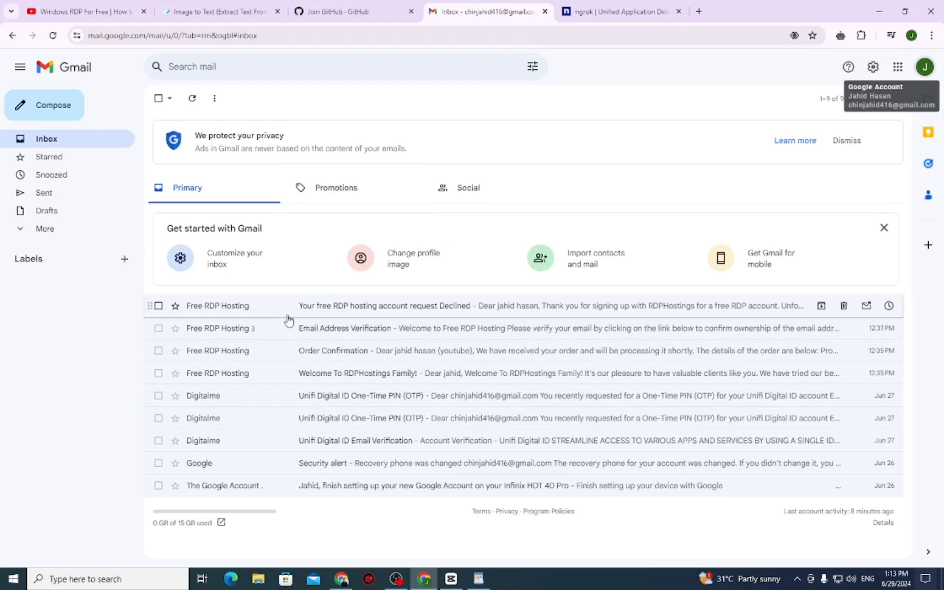
{"action": "left_click", "coordinate": [349, 9]}
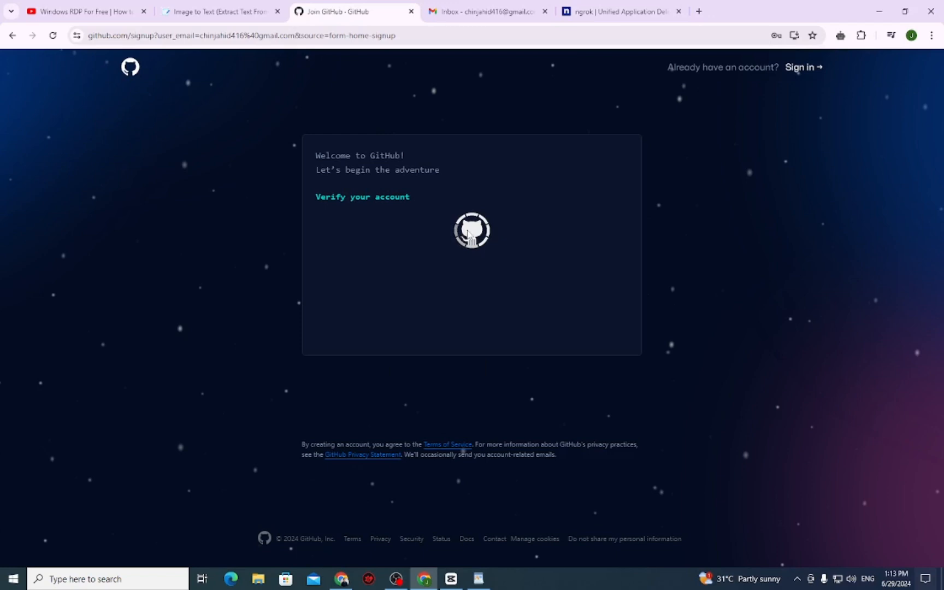
{"action": "left_click", "coordinate": [506, 8]}
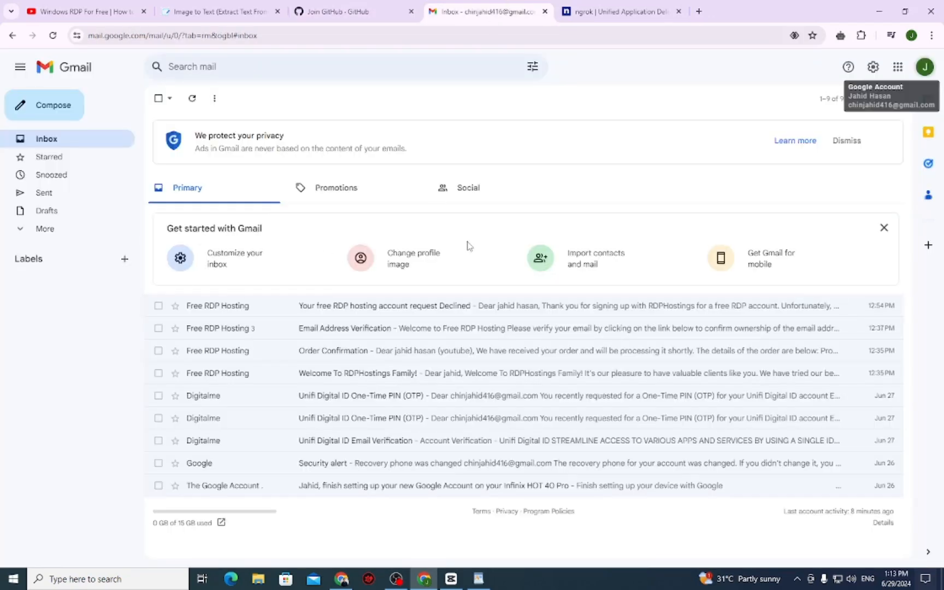
{"action": "left_click", "coordinate": [56, 36]}
{"action": "left_click", "coordinate": [349, 11]}
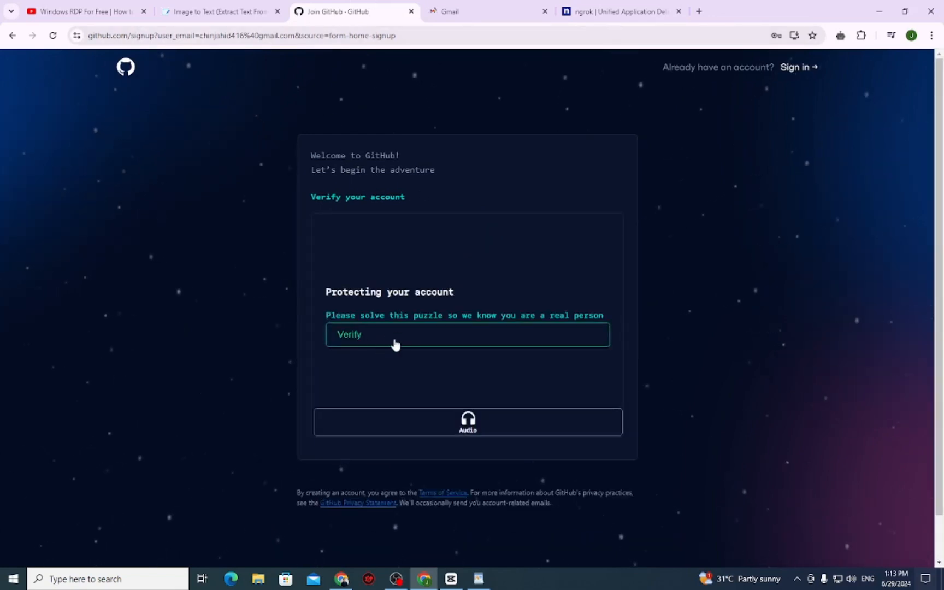
{"action": "left_click", "coordinate": [470, 10]}
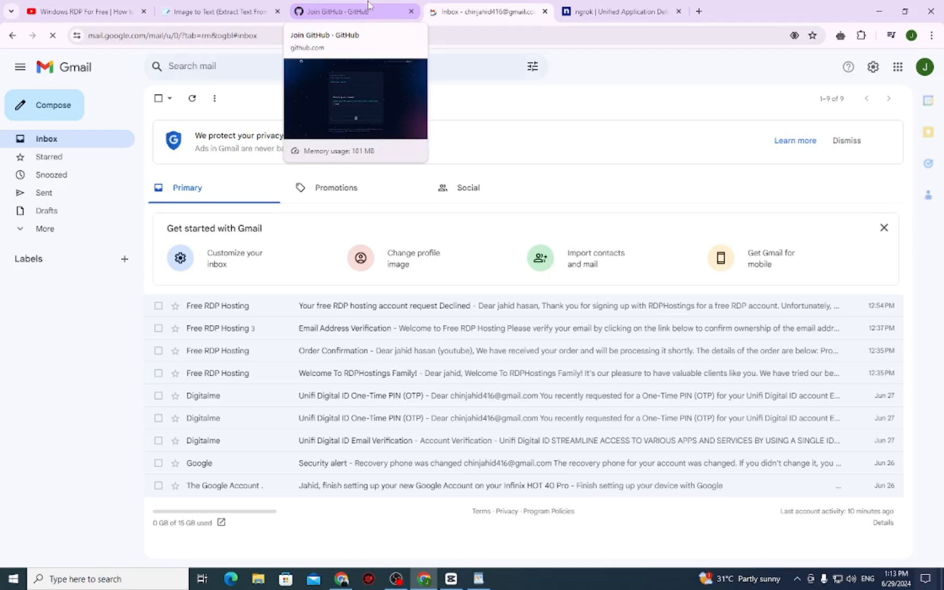
{"action": "left_click", "coordinate": [367, 10]}
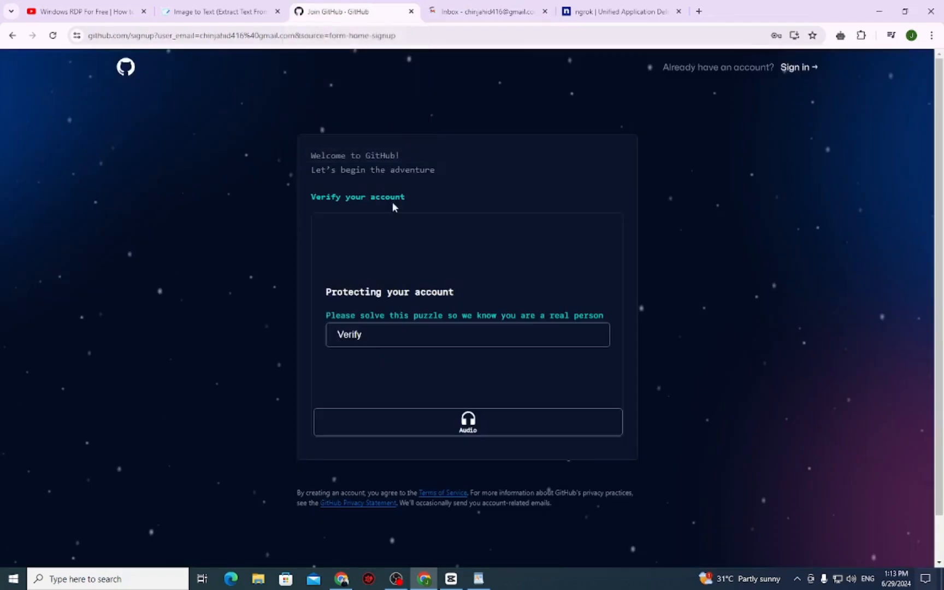
Step: Solve the verification puzzle by rotating the 3-D object twice and submitting
{"action": "left_click", "coordinate": [377, 333]}
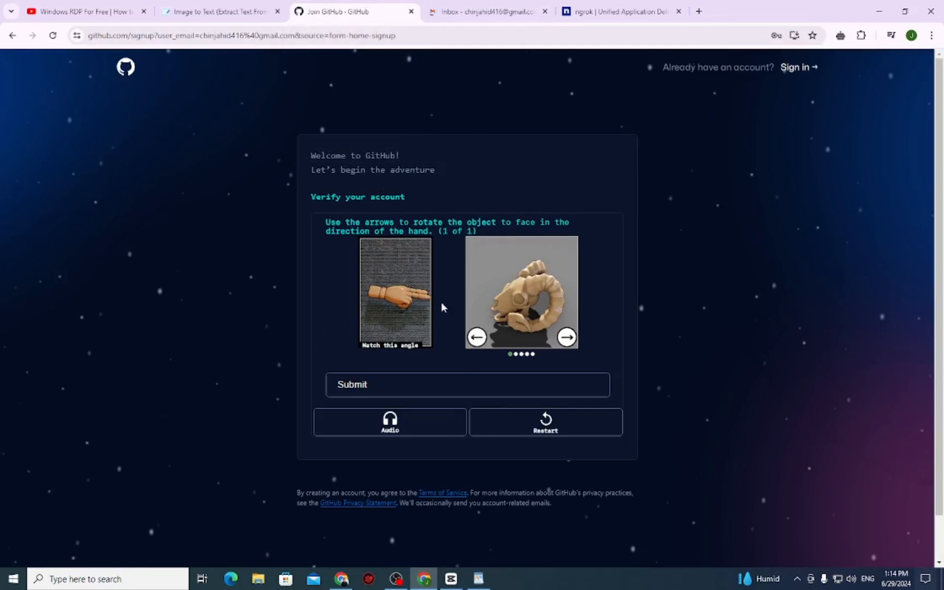
{"action": "left_click", "coordinate": [477, 337]}
{"action": "left_click", "coordinate": [477, 337]}
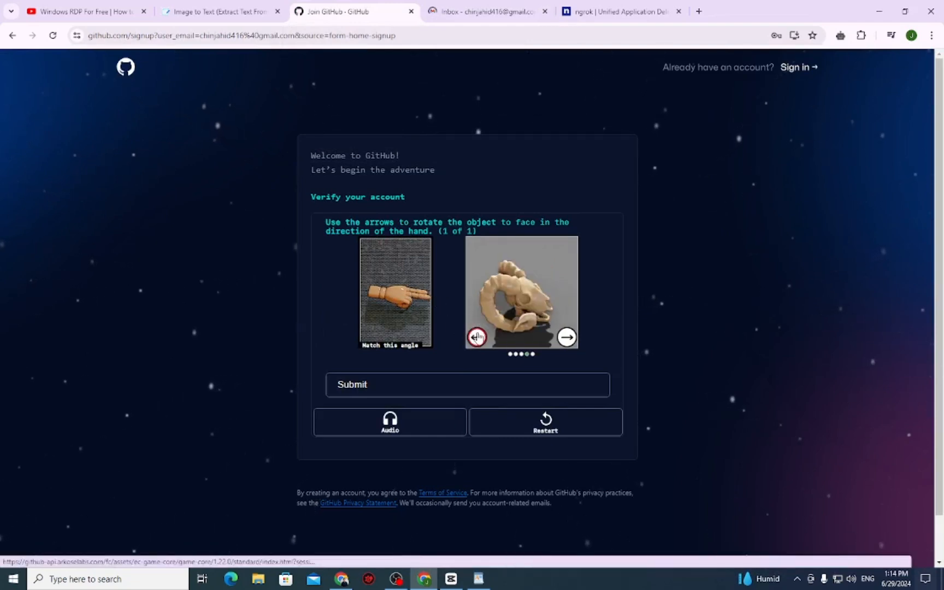
{"action": "left_click", "coordinate": [485, 390]}
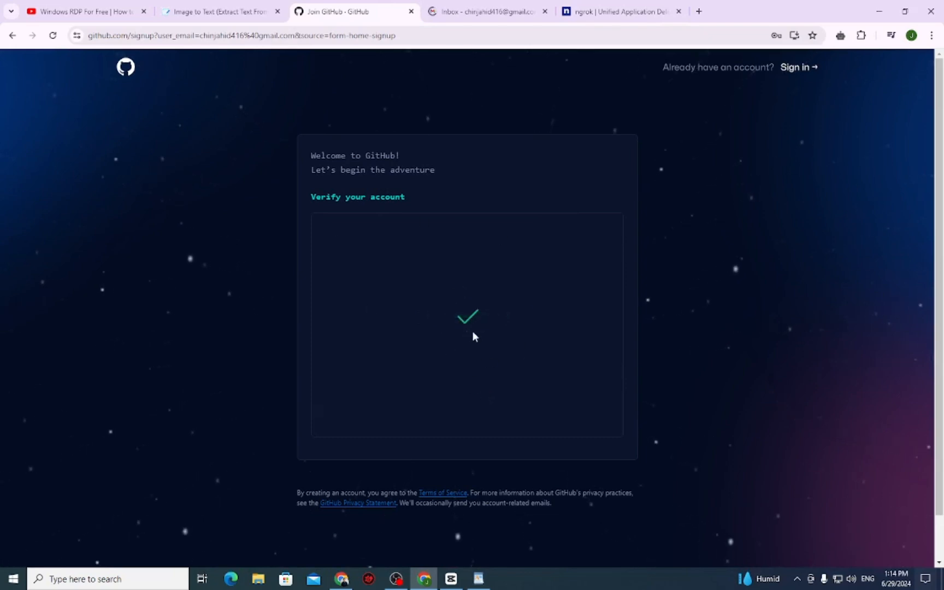
{"action": "left_click", "coordinate": [483, 12]}
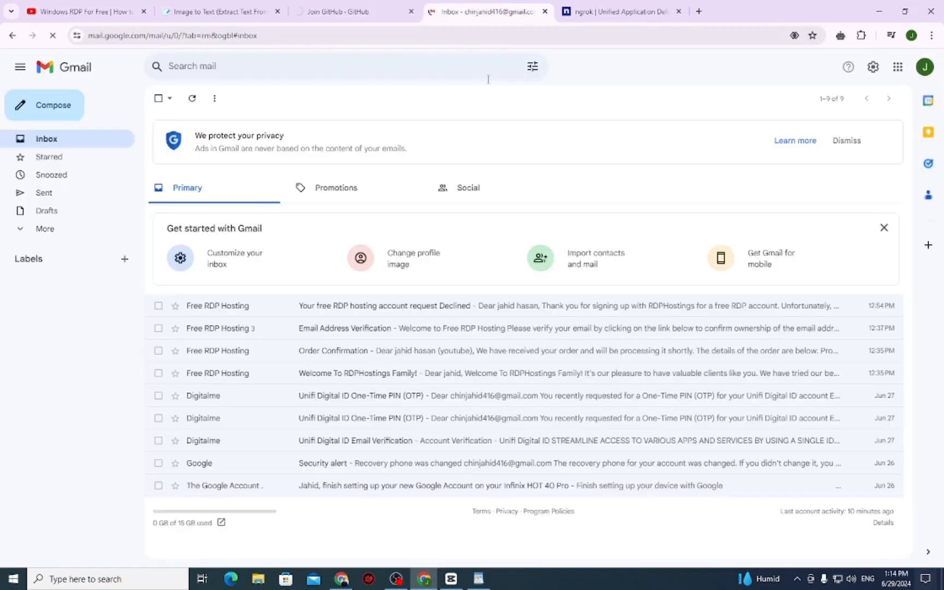
Step: Read the launch code from Gmail, save the password in Chrome, and enter the 8-digit code
{"action": "left_click", "coordinate": [345, 7]}
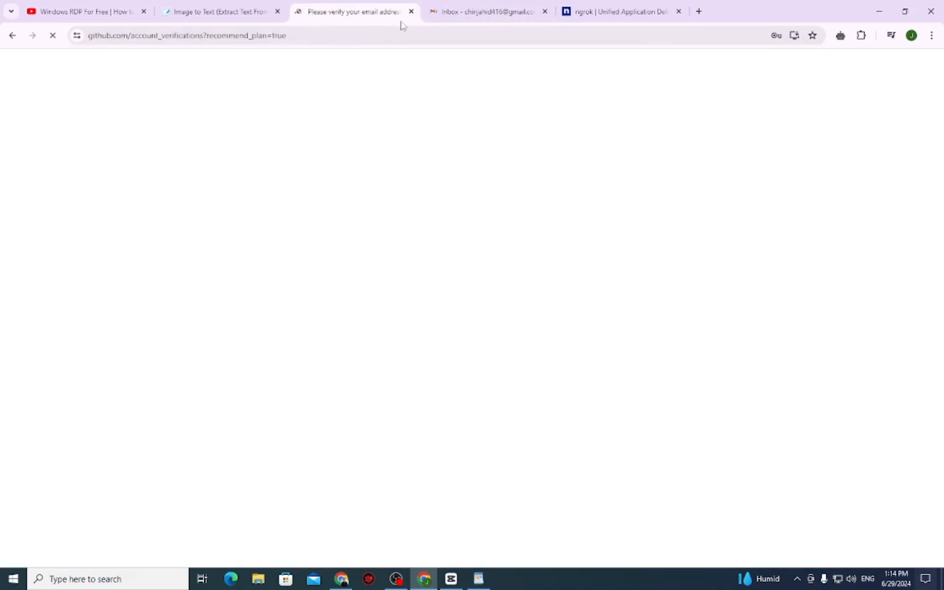
{"action": "left_click", "coordinate": [461, 10]}
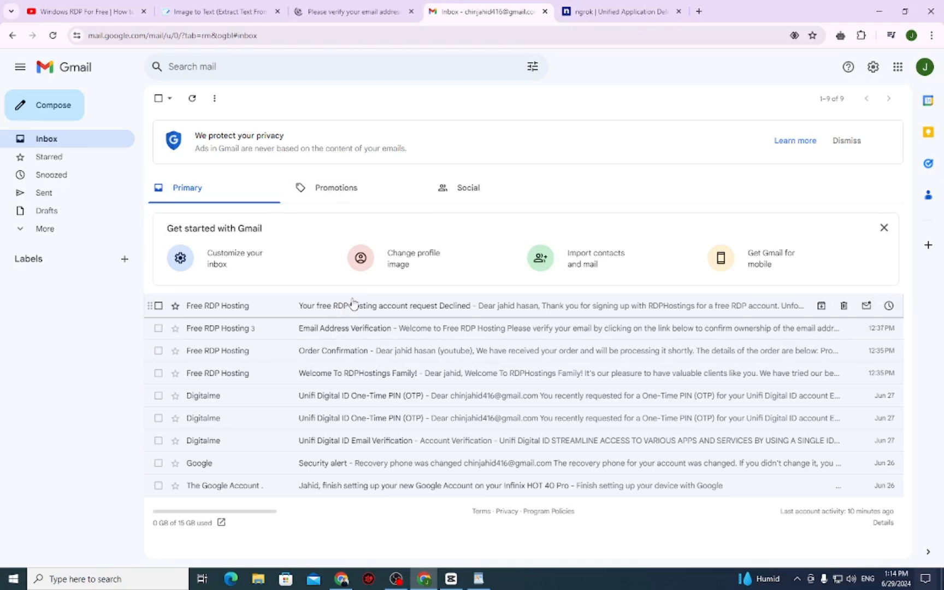
{"action": "left_click", "coordinate": [354, 11]}
{"action": "left_click", "coordinate": [750, 205]}
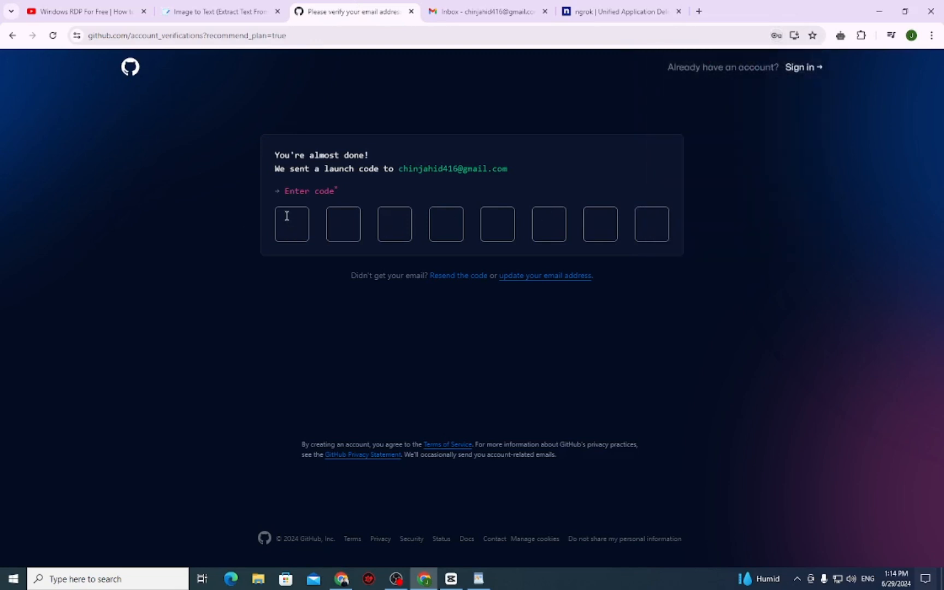
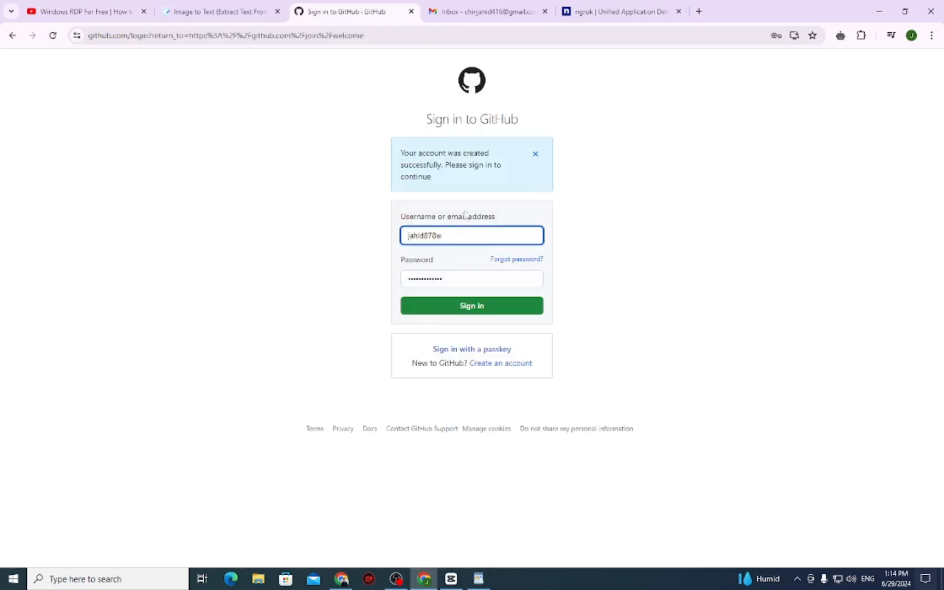
Step: Sign in, answer Just me and Student, skip feature selection, and choose the free plan
{"action": "left_click", "coordinate": [448, 311]}
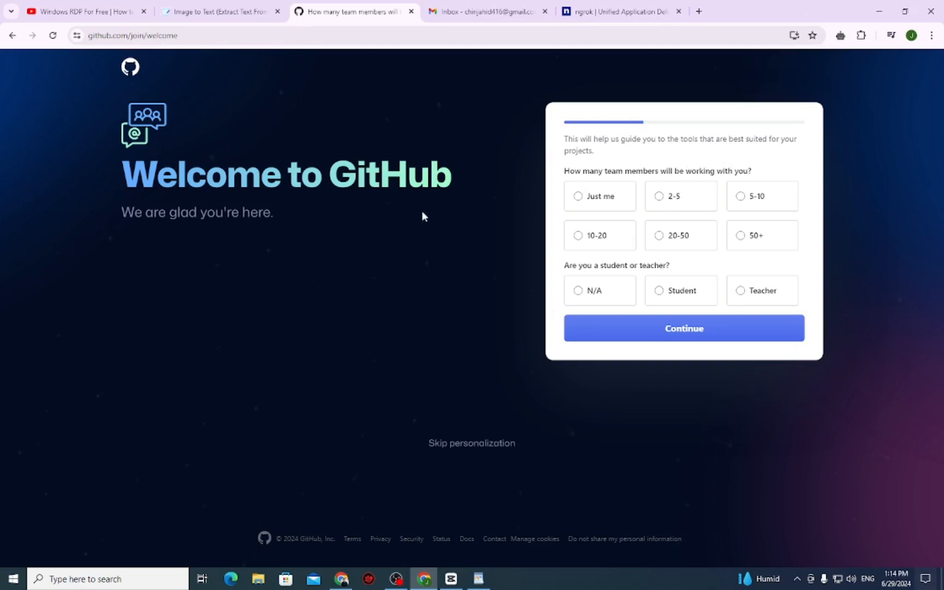
{"action": "left_click", "coordinate": [576, 196]}
{"action": "left_click", "coordinate": [679, 299]}
{"action": "left_click", "coordinate": [676, 326]}
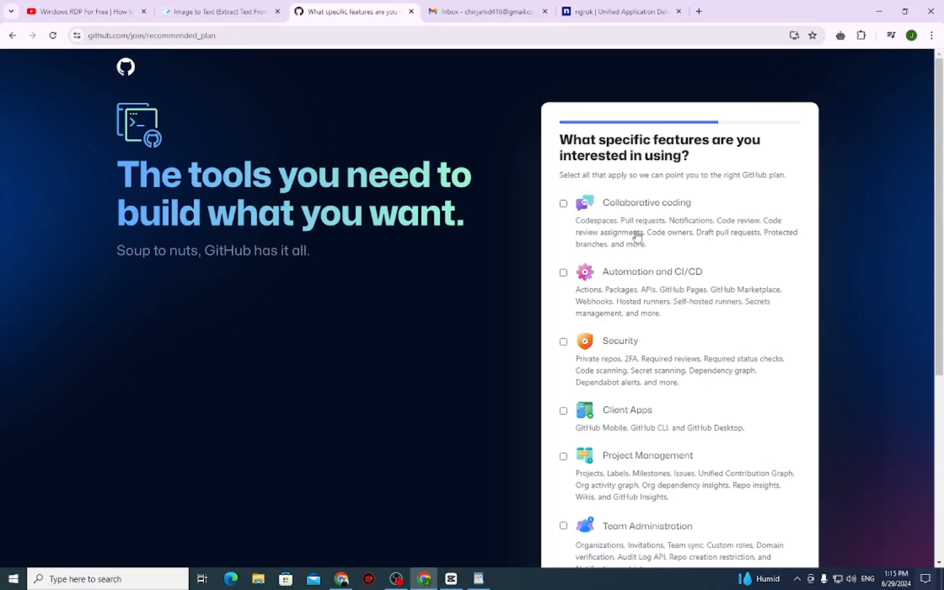
{"action": "scroll", "coordinate": [621, 358], "scroll_direction": "down", "scroll_amount": 5}
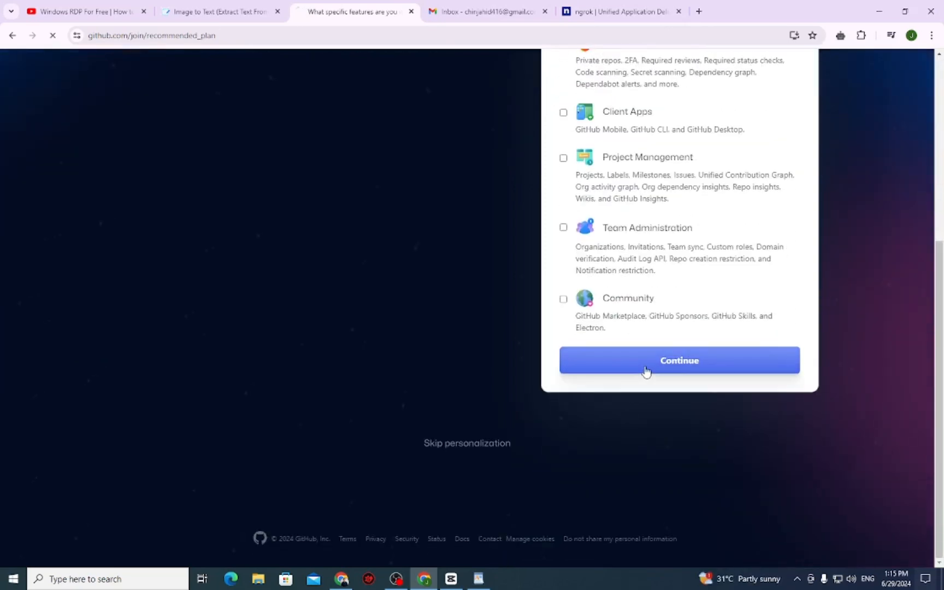
{"action": "left_click", "coordinate": [655, 372]}
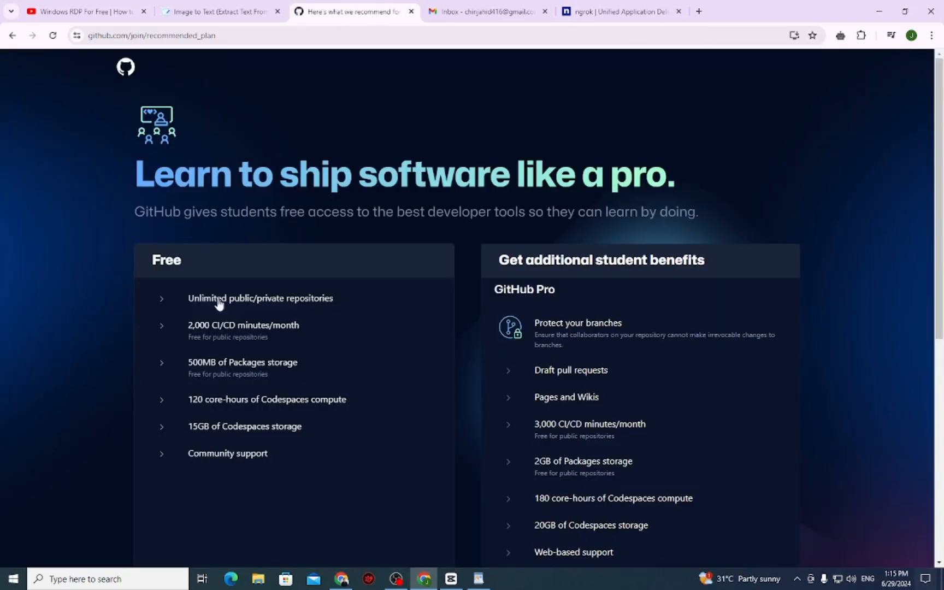
{"action": "scroll", "coordinate": [501, 358], "scroll_direction": "down", "scroll_amount": 7}
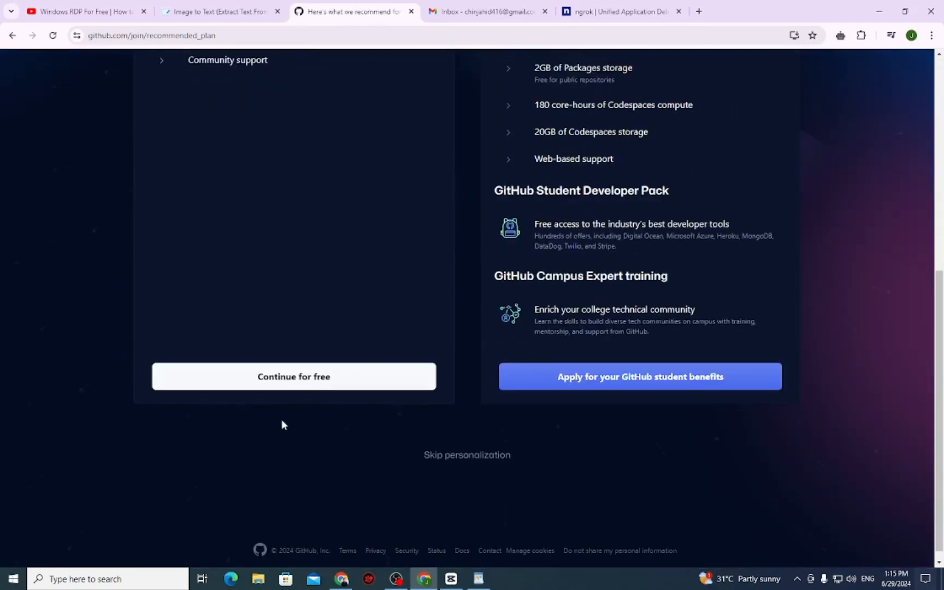
{"action": "left_click", "coordinate": [265, 382]}
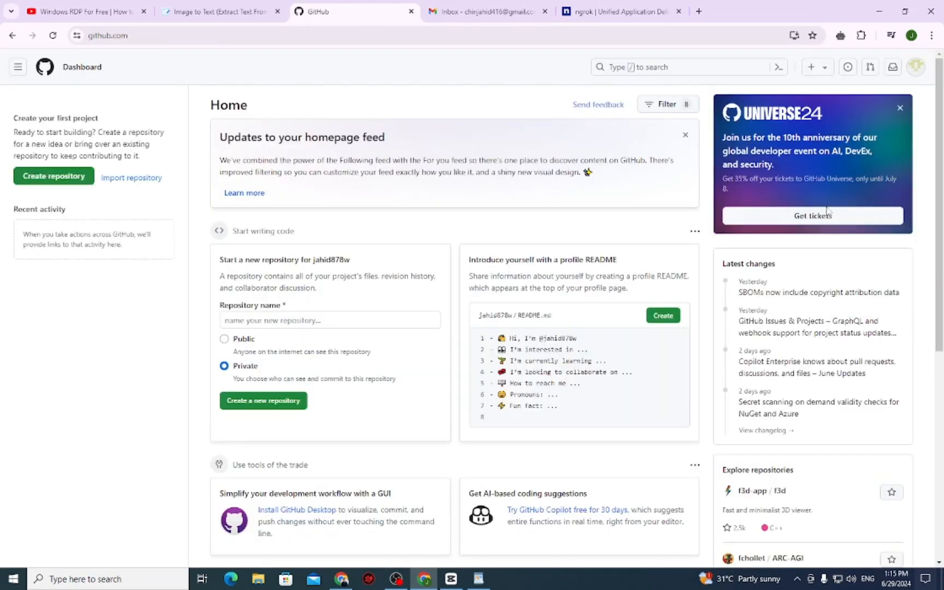
Step: Create a private repository named 'ja'
{"action": "left_click", "coordinate": [55, 181]}
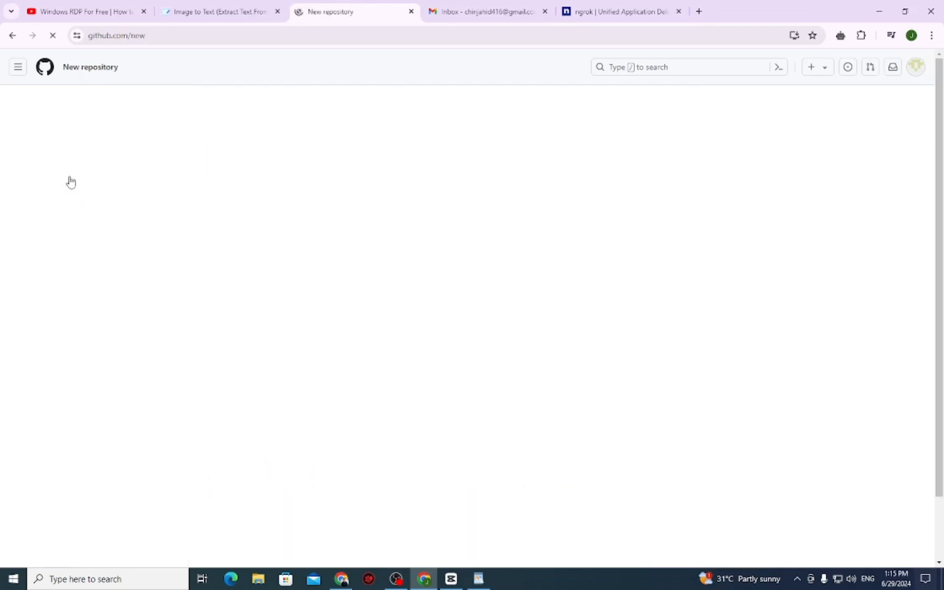
{"action": "left_click", "coordinate": [404, 208]}
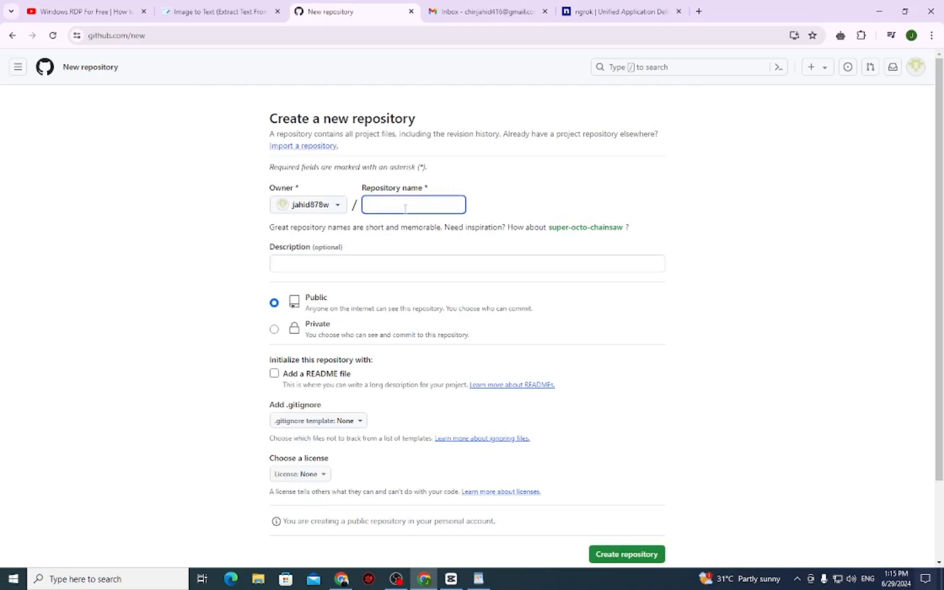
{"action": "type", "text": "jahid"}
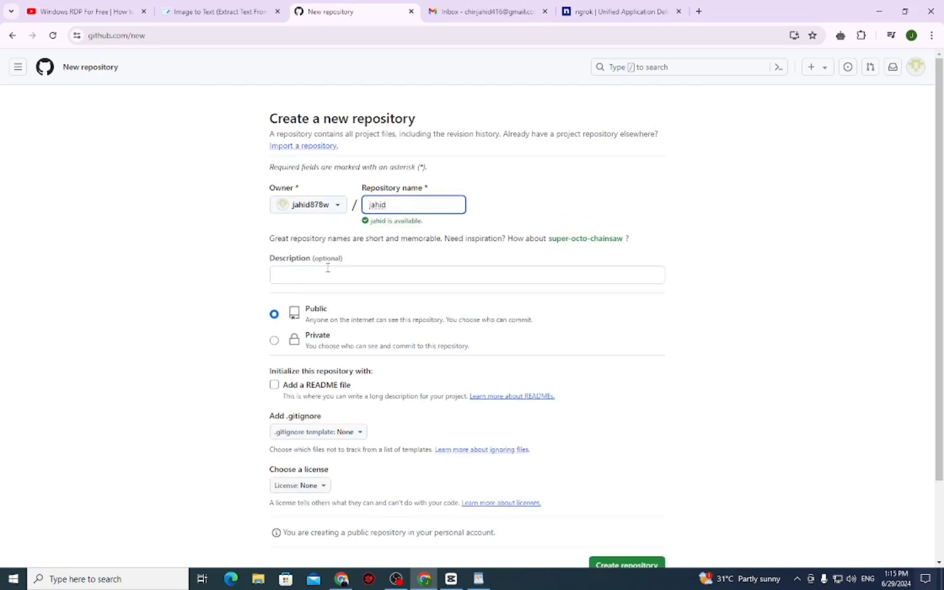
{"action": "left_click", "coordinate": [274, 340]}
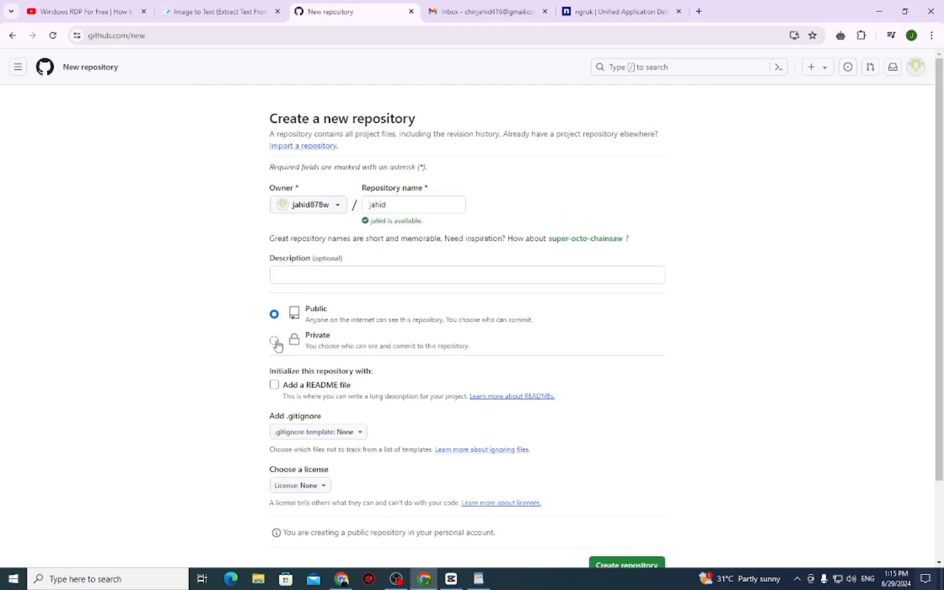
{"action": "scroll", "coordinate": [621, 473], "scroll_direction": "down", "scroll_amount": 2}
{"action": "left_click", "coordinate": [625, 475]}
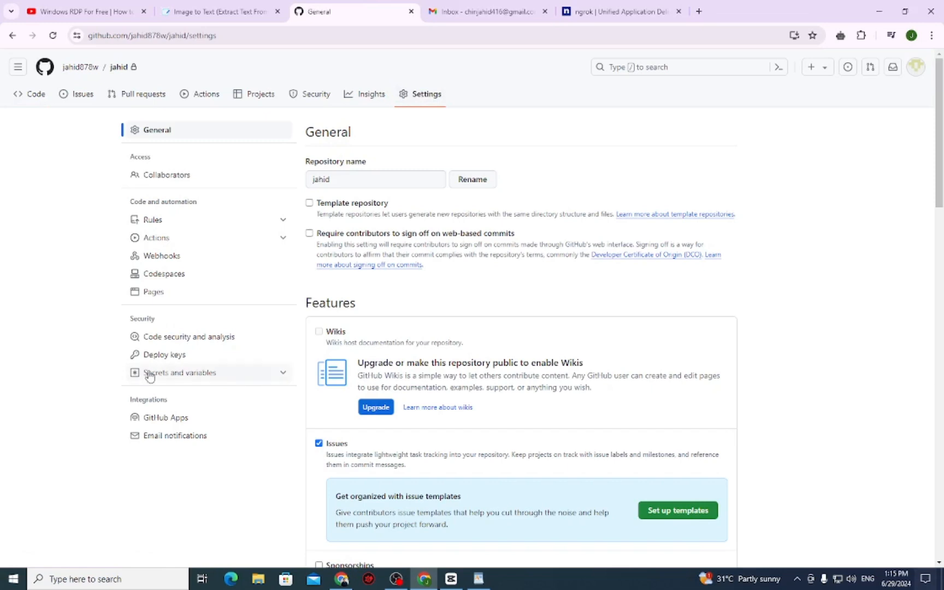
Step: Open a new Actions repository secret form under Secrets and variables and focus its Name field
{"action": "left_click", "coordinate": [280, 375]}
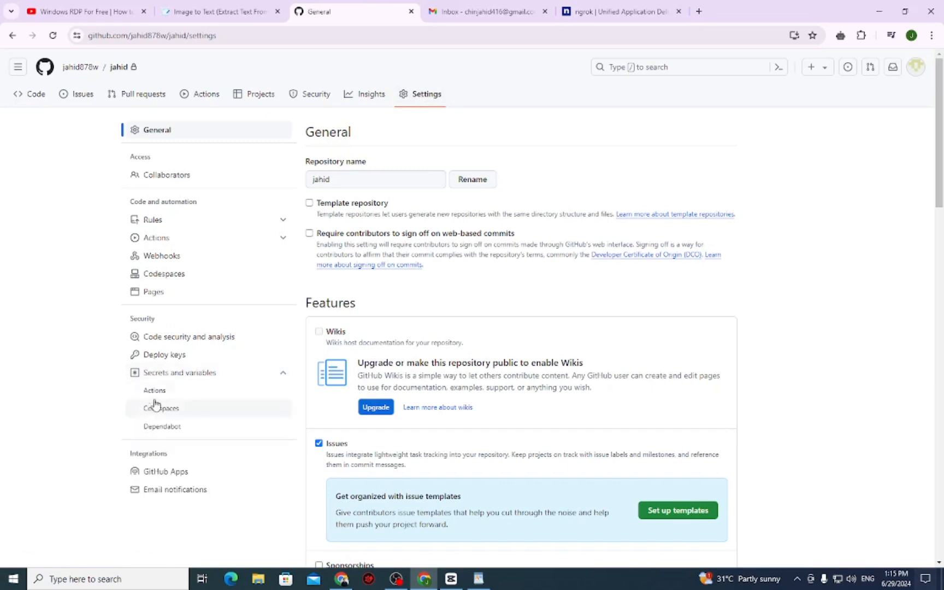
{"action": "left_click", "coordinate": [179, 397]}
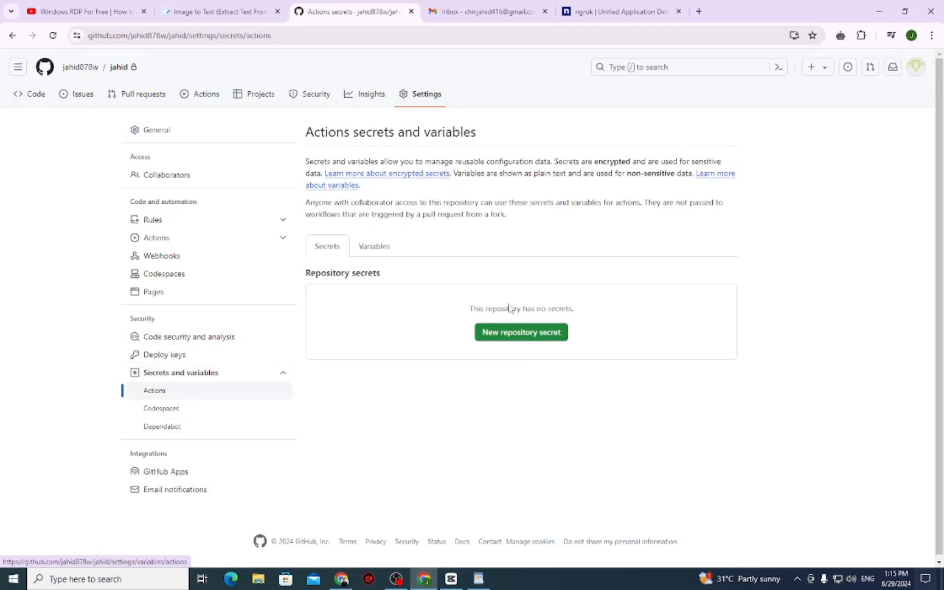
{"action": "left_click", "coordinate": [498, 333]}
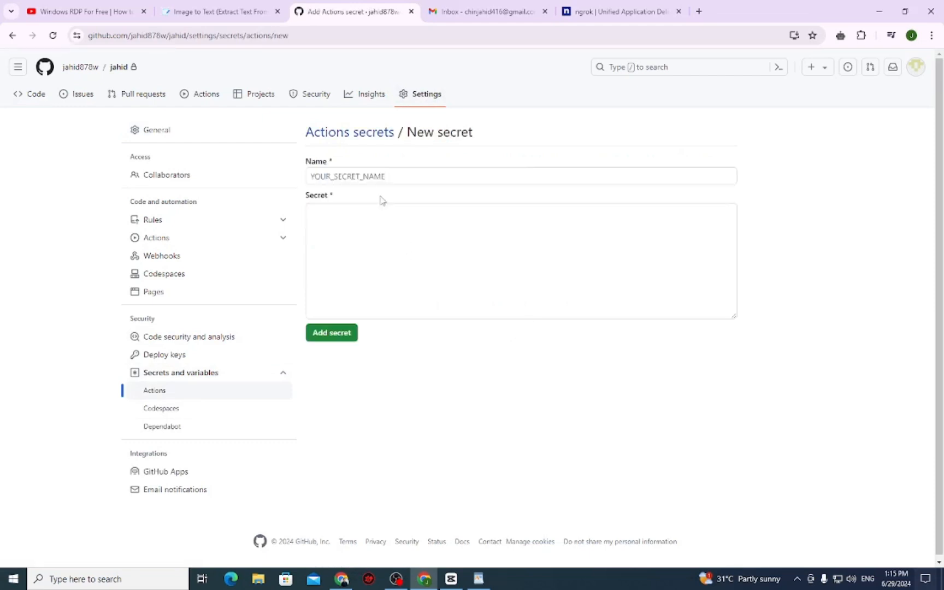
{"action": "left_click", "coordinate": [379, 173]}
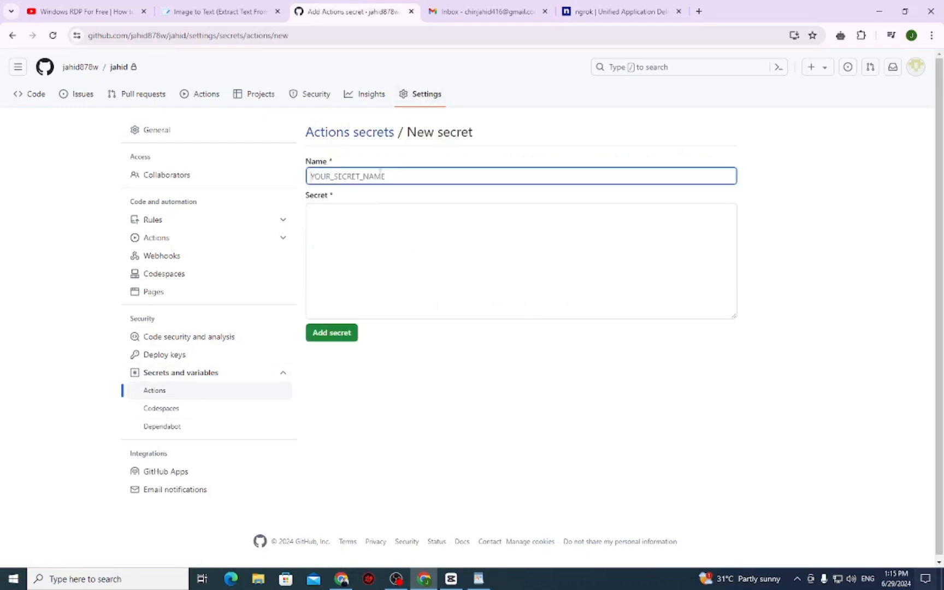
Step: Select the extracted repository address text on the Image to Text results page
{"action": "left_click", "coordinate": [342, 579]}
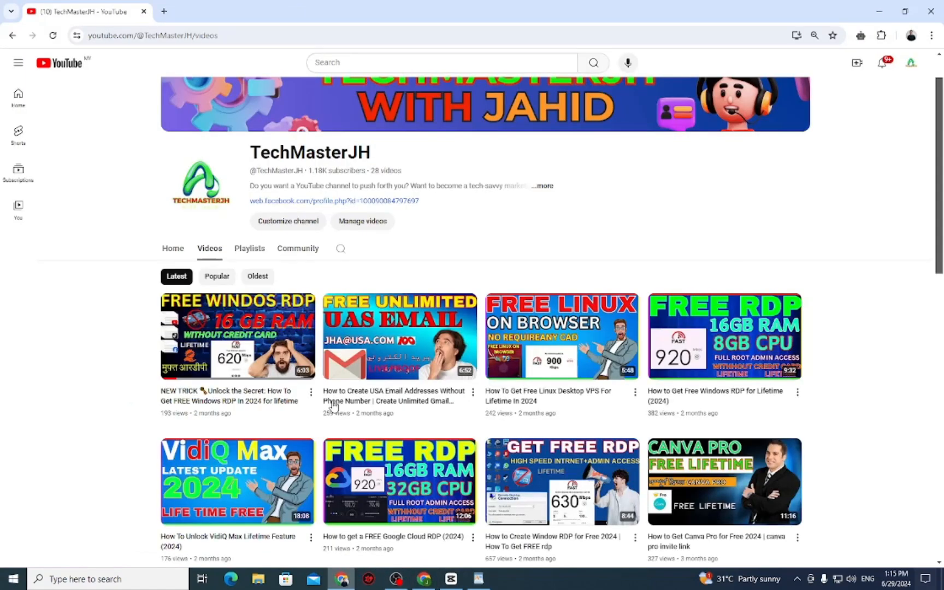
{"action": "left_click", "coordinate": [424, 579]}
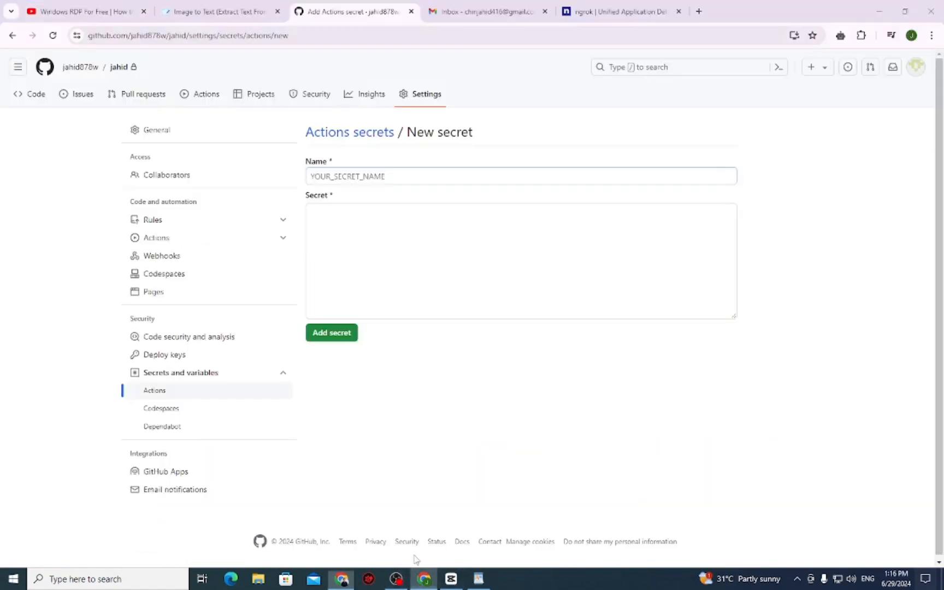
{"action": "left_click", "coordinate": [218, 11]}
{"action": "left_click_drag", "start_coordinate": [442, 104], "coordinate": [239, 102]}
{"action": "key", "text": "ctrl+c"}
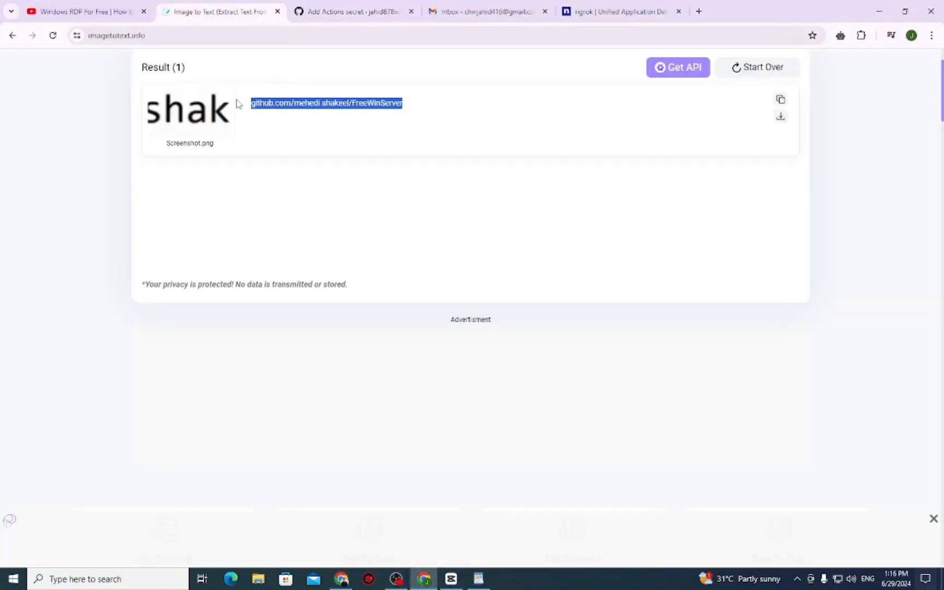
Step: Load the copied repository address in a new tab, reaching a 404, then resume the tutorial
{"action": "left_click", "coordinate": [626, 5]}
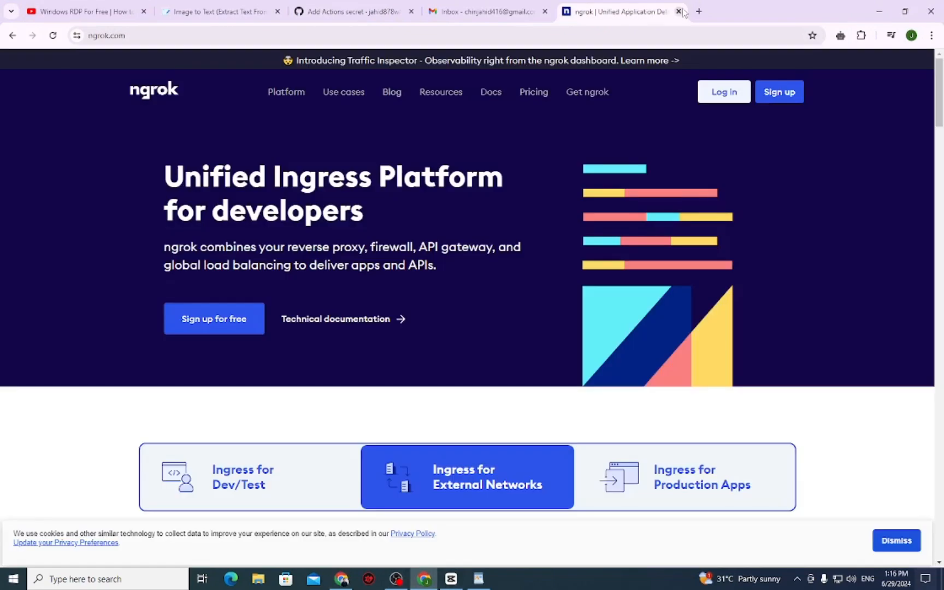
{"action": "key", "text": "ctrl+t"}
{"action": "left_click", "coordinate": [596, 30]}
{"action": "key", "text": "ctrl+v"}
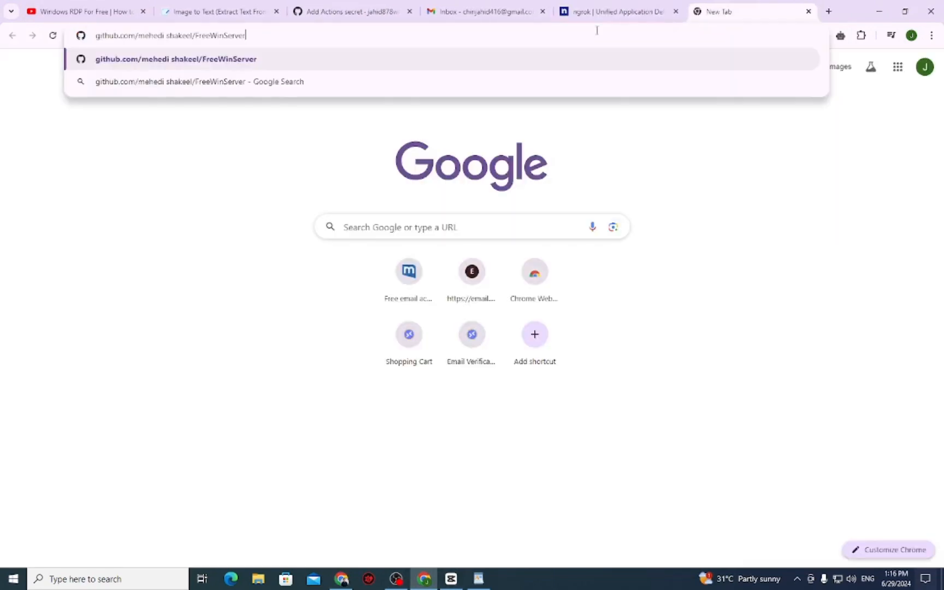
{"action": "key", "text": "Return"}
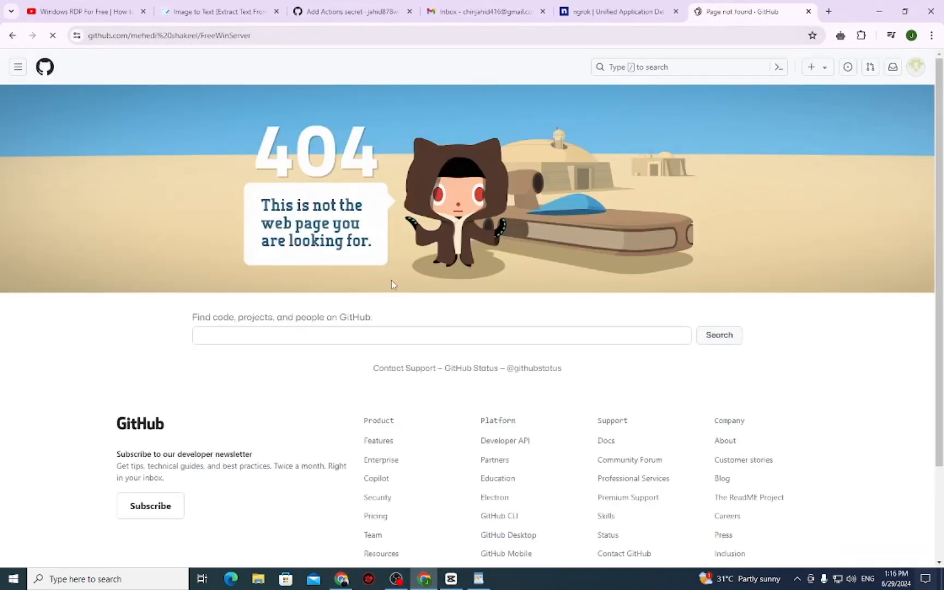
{"action": "scroll", "coordinate": [437, 344], "scroll_direction": "down", "scroll_amount": 2}
{"action": "scroll", "coordinate": [440, 347], "scroll_direction": "up", "scroll_amount": 2}
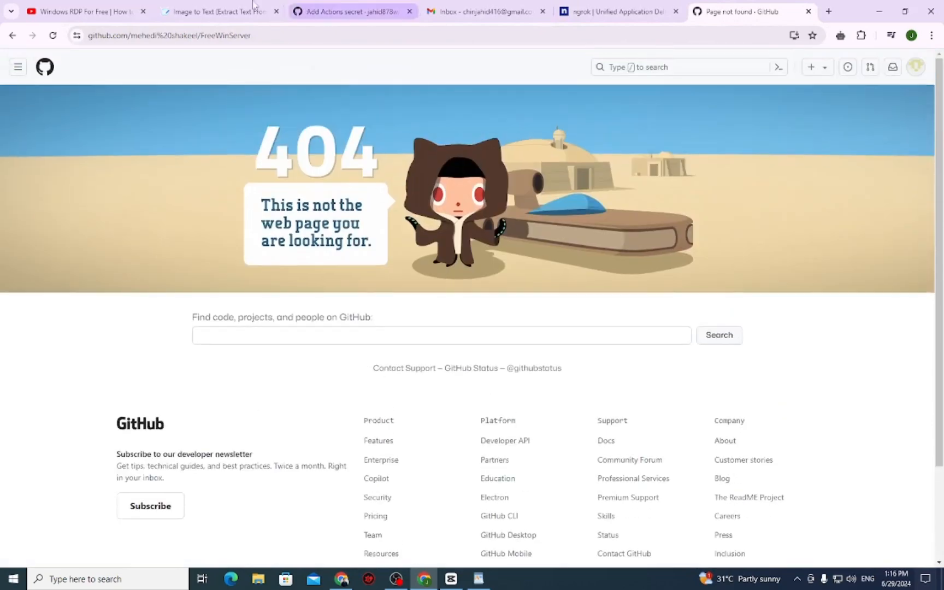
{"action": "left_click", "coordinate": [84, 8]}
{"action": "left_click", "coordinate": [398, 337]}
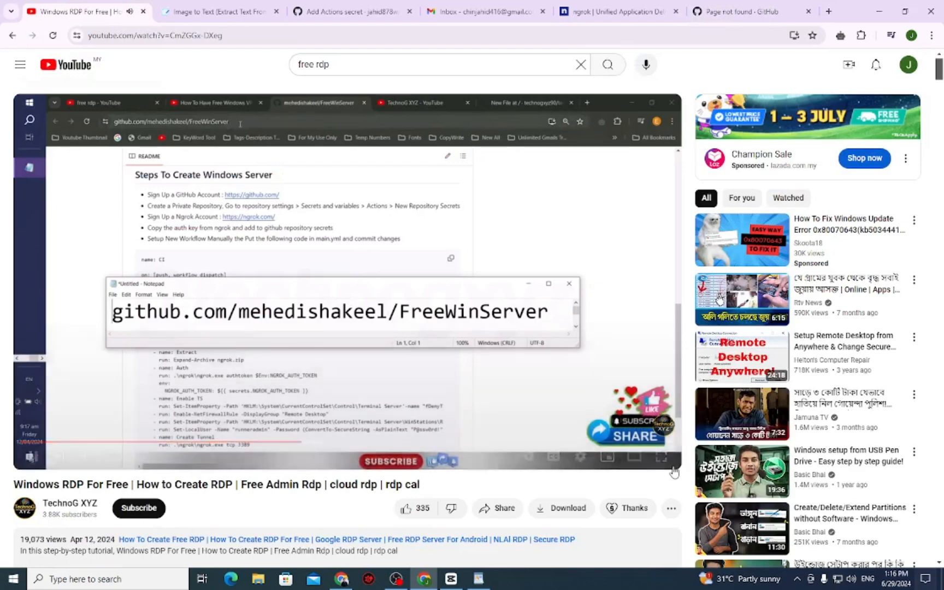
Step: Pause the tutorial in theater mode on the workflow YAML and snip the code block
{"action": "key", "text": "t"}
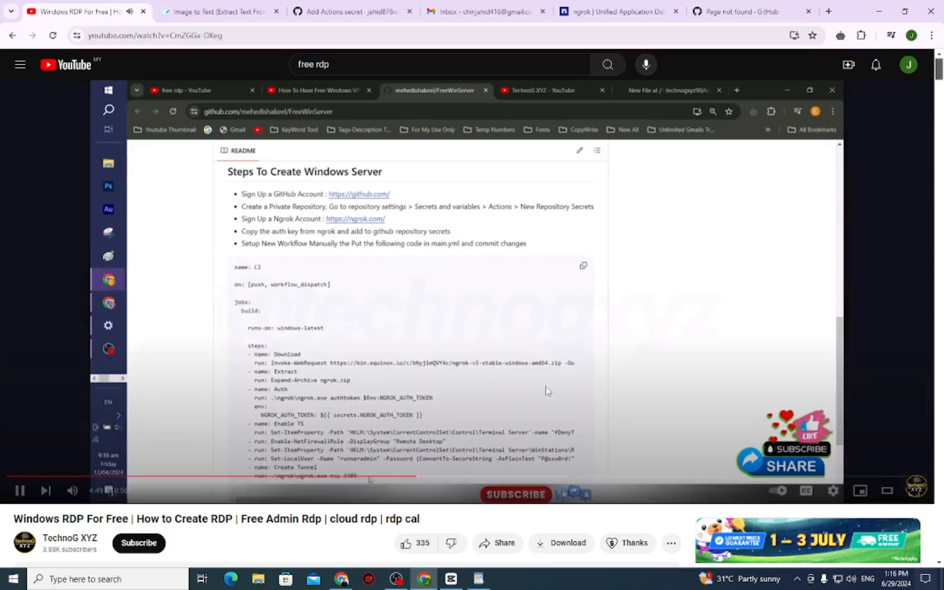
{"action": "left_click", "coordinate": [508, 349]}
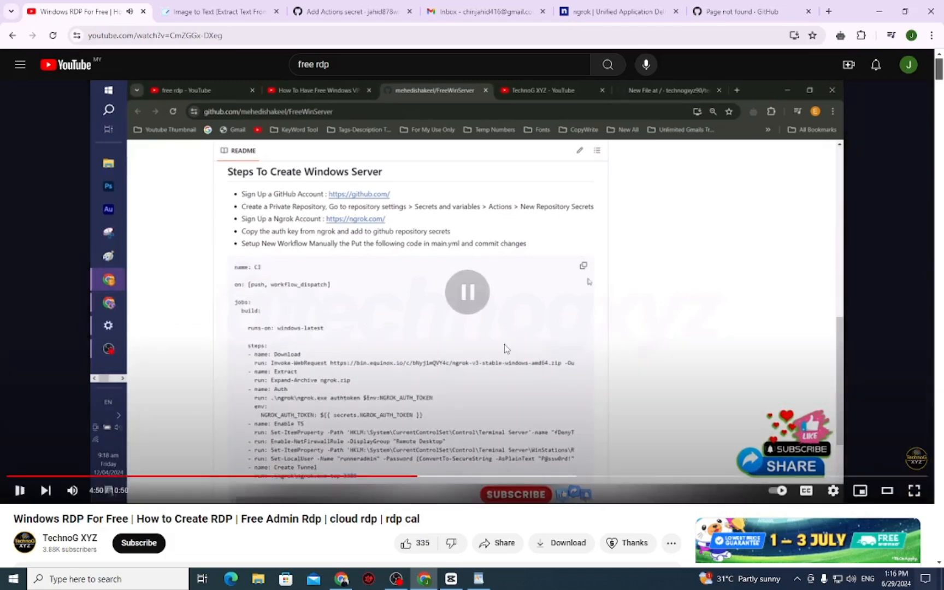
{"action": "left_click", "coordinate": [925, 579]}
{"action": "left_click", "coordinate": [760, 539]}
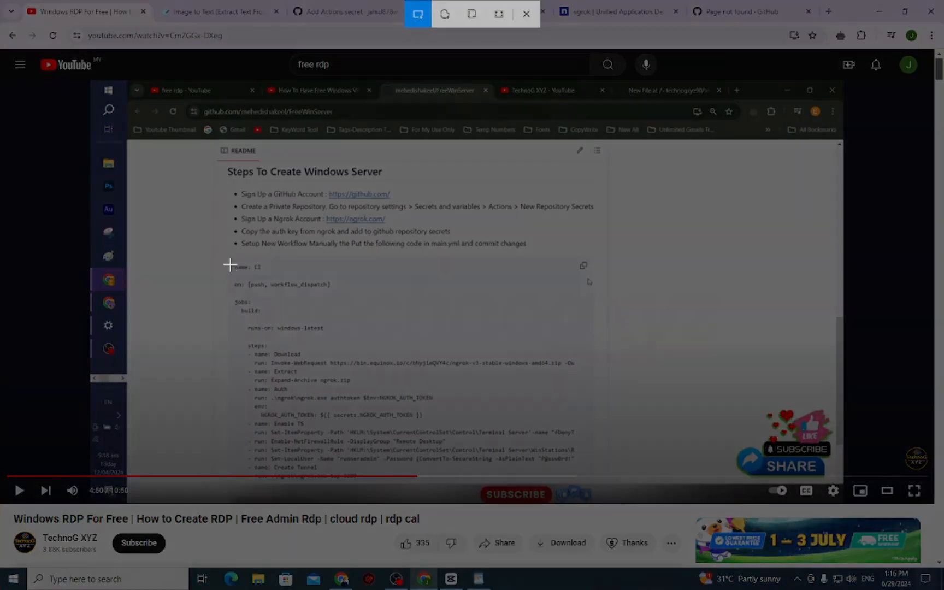
{"action": "left_click_drag", "start_coordinate": [230, 265], "coordinate": [596, 485]}
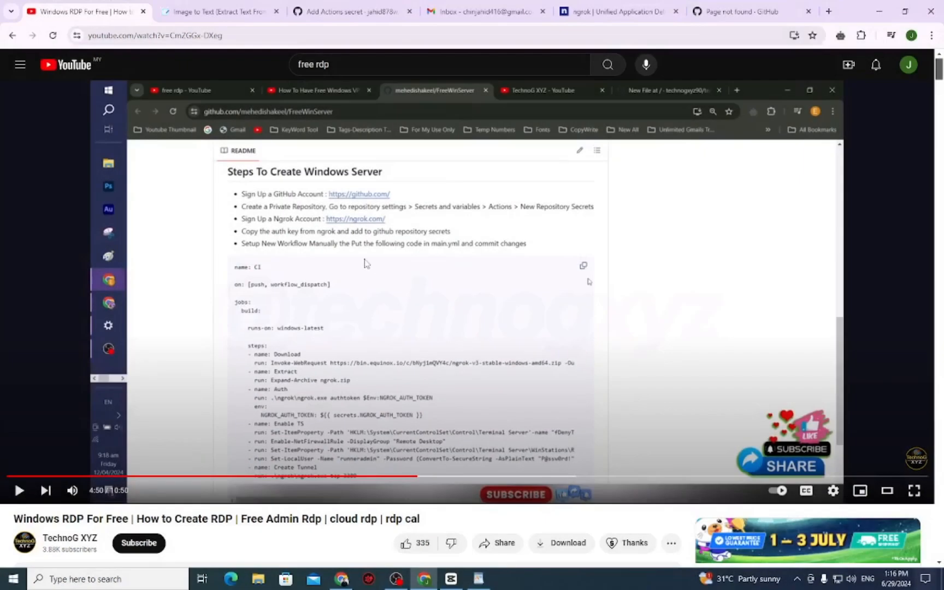
Step: Save the code snip as a PNG on the Desktop, overwriting the existing screenshot file
{"action": "left_click", "coordinate": [816, 456]}
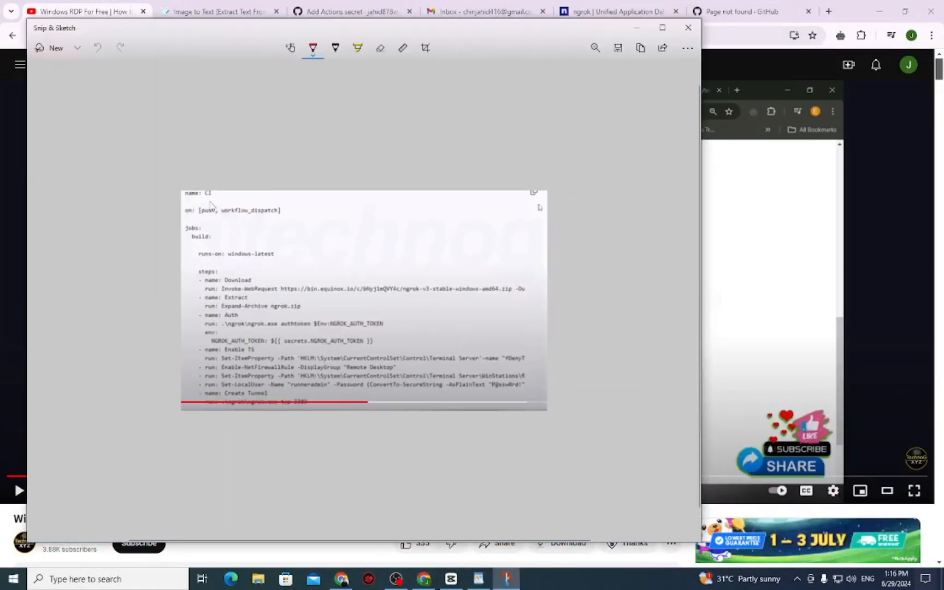
{"action": "left_click", "coordinate": [622, 50]}
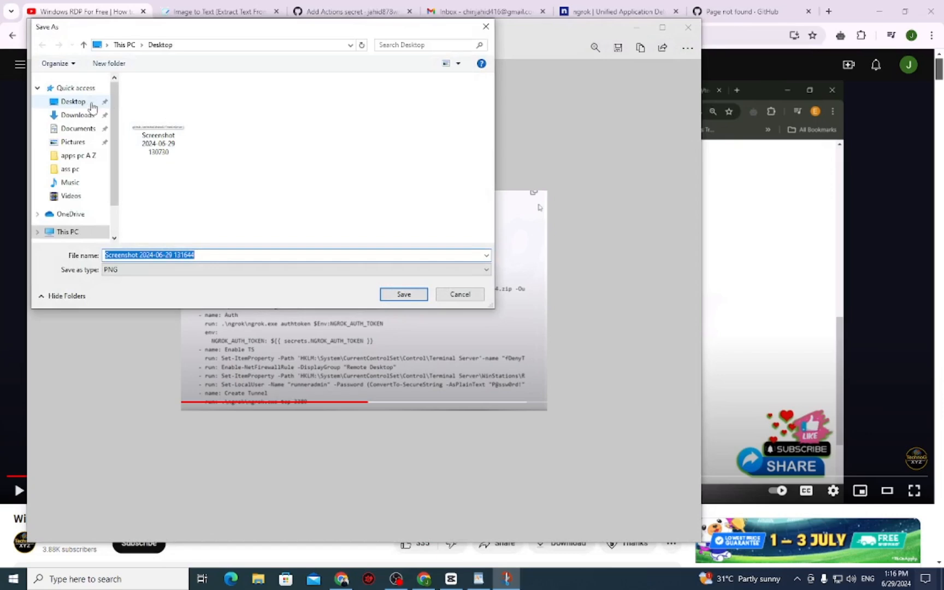
{"action": "left_click", "coordinate": [92, 107]}
{"action": "left_click", "coordinate": [158, 94]}
{"action": "left_click", "coordinate": [397, 295]}
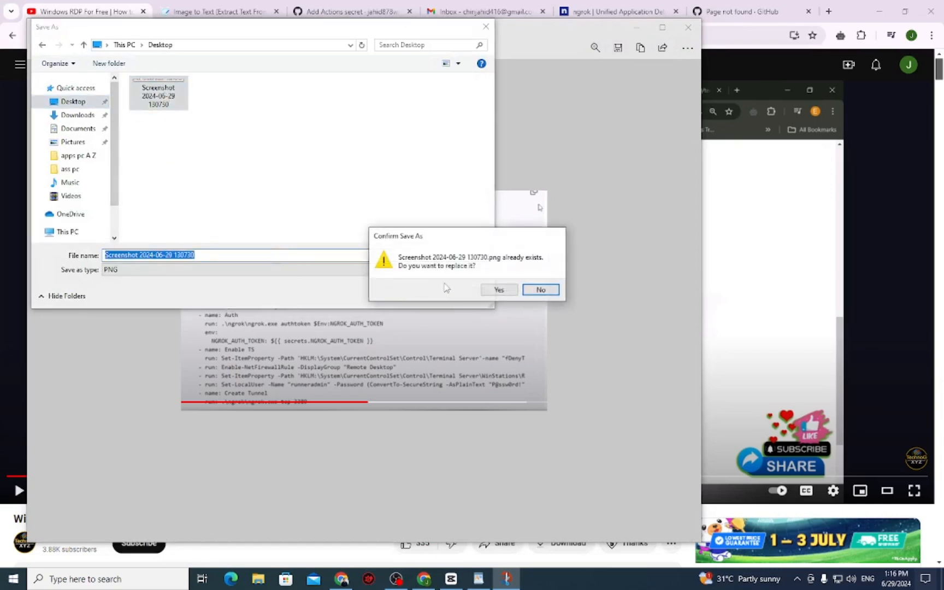
{"action": "left_click", "coordinate": [498, 290]}
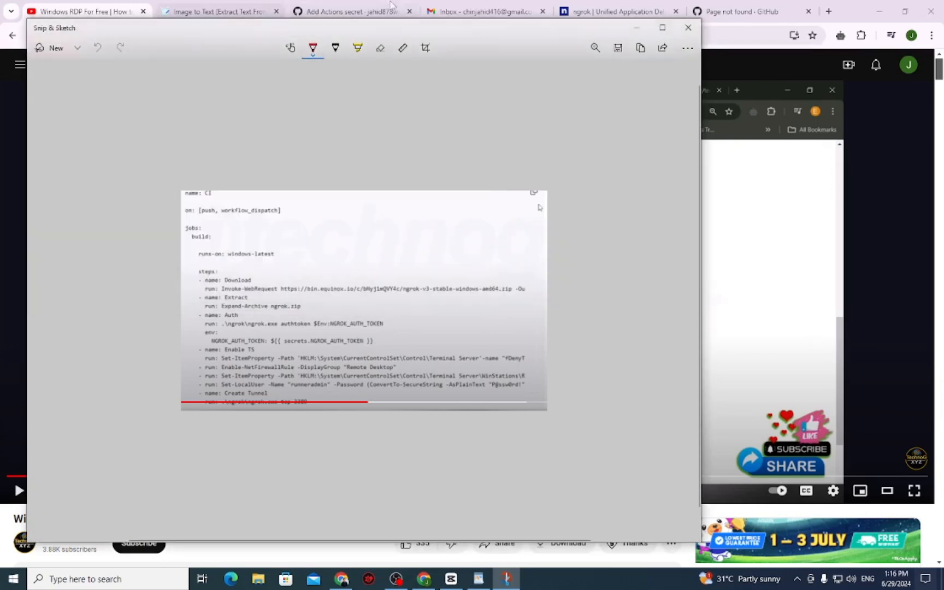
{"action": "left_click", "coordinate": [254, 6]}
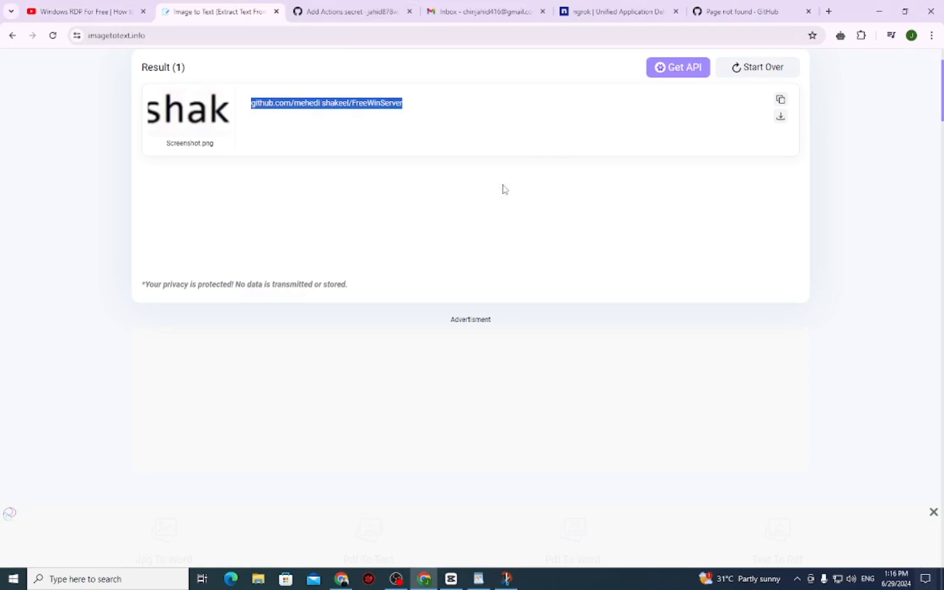
Step: Reset Image to Text and convert the saved Screenshot.png file
{"action": "scroll", "coordinate": [362, 213], "scroll_direction": "up", "scroll_amount": 2}
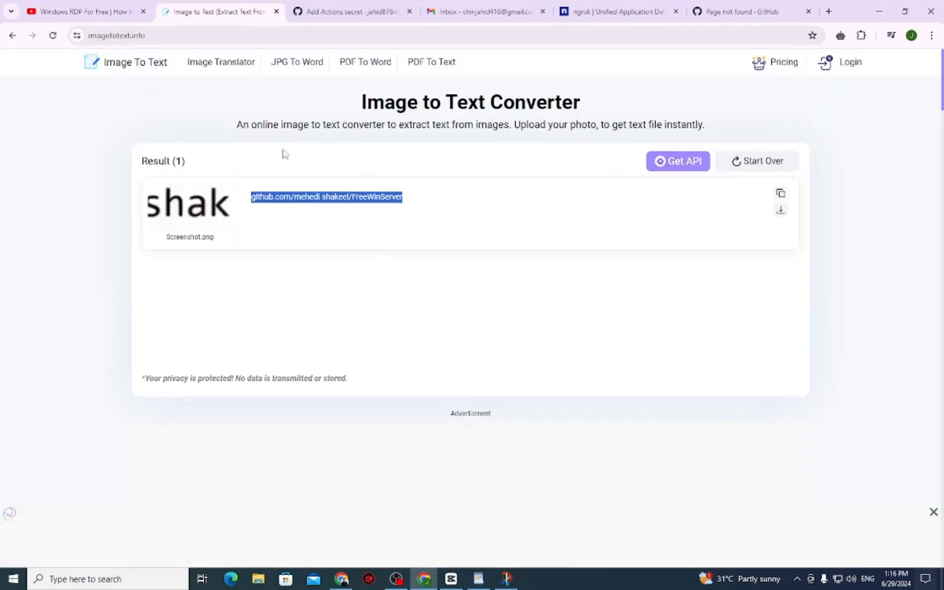
{"action": "left_click", "coordinate": [142, 65]}
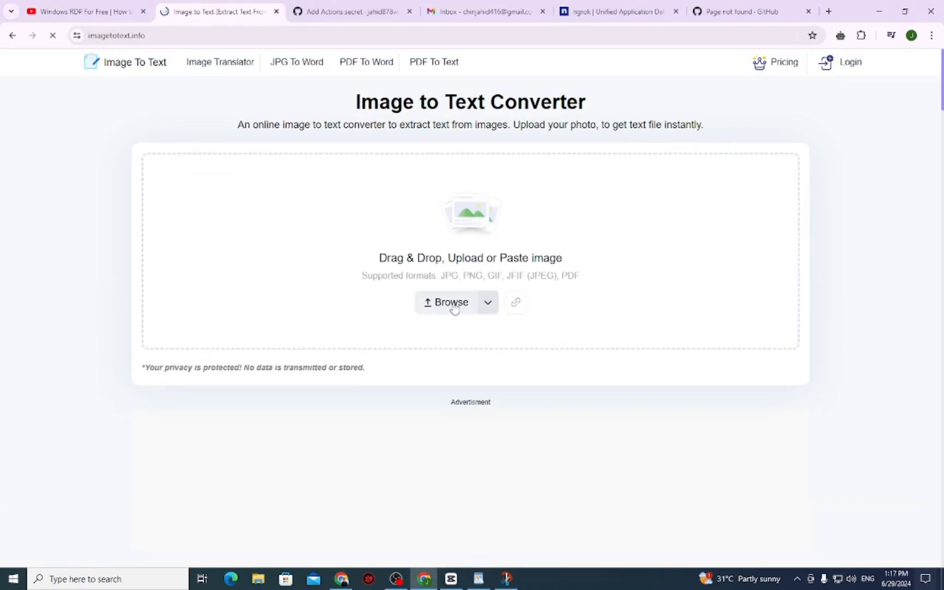
{"action": "left_click", "coordinate": [454, 307]}
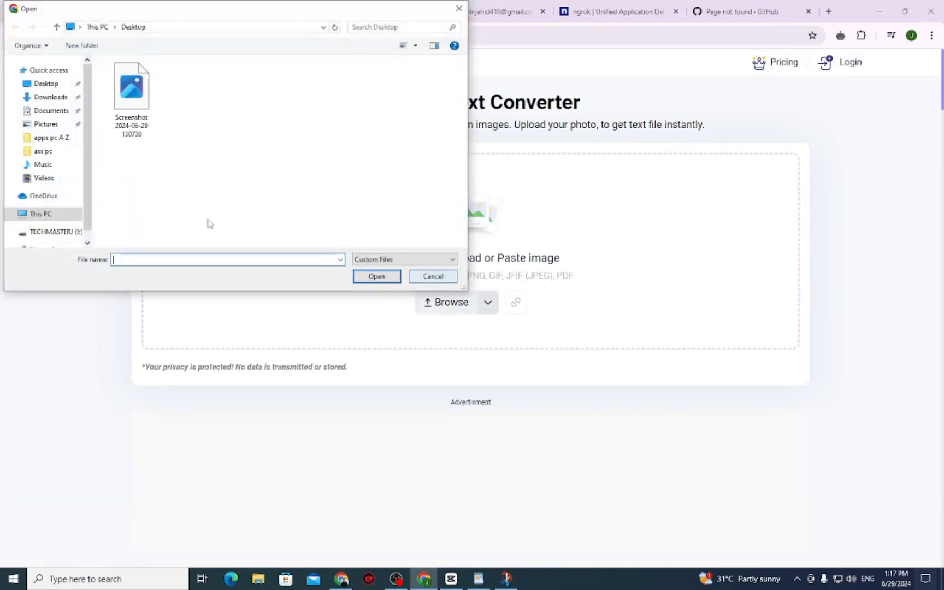
{"action": "double_click", "coordinate": [139, 103]}
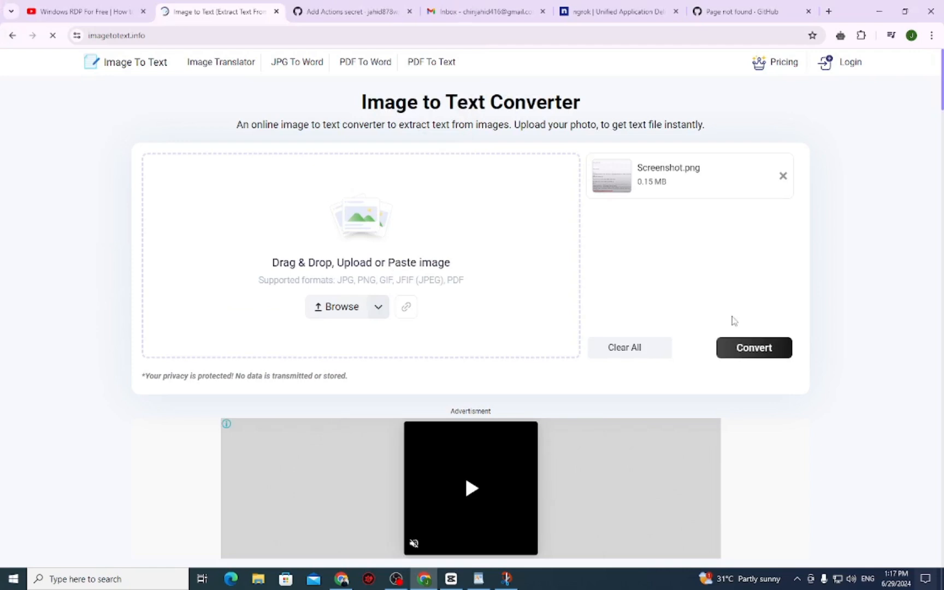
{"action": "left_click", "coordinate": [746, 351]}
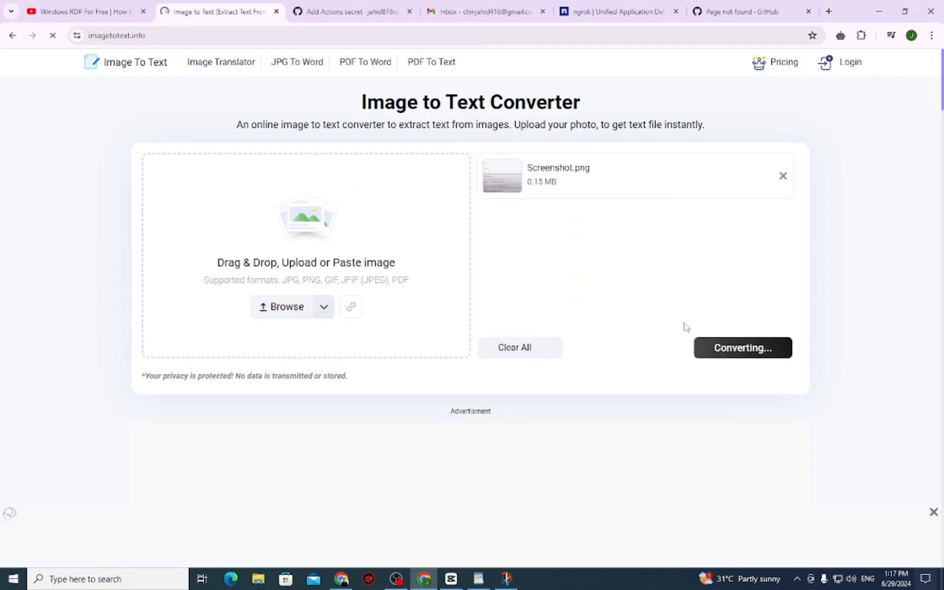
Step: Glance at the YouTube tutorial, then review the extracted code starting 'name: CI' and 'on: [push, workflow_dispatch]'
{"action": "left_click", "coordinate": [65, 11]}
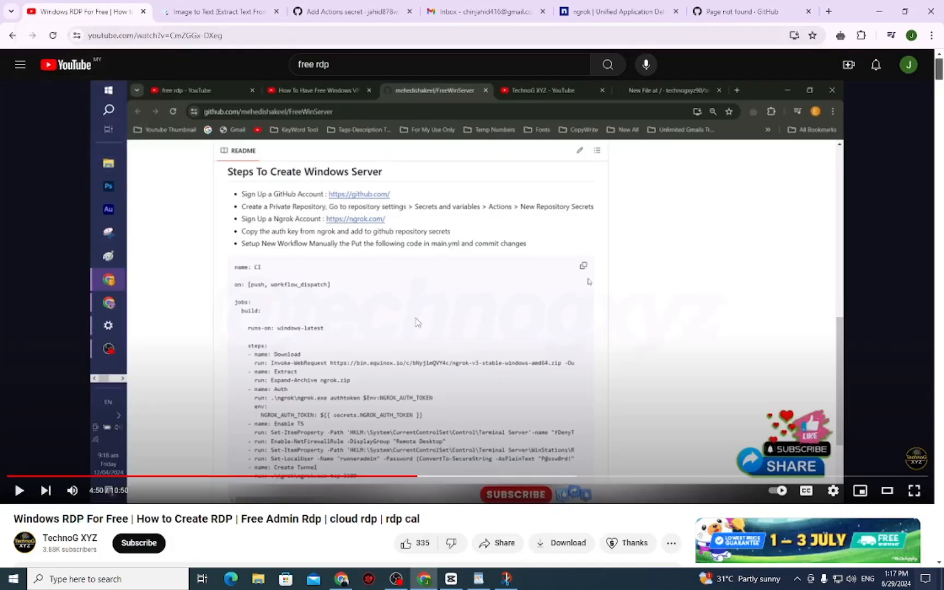
{"action": "scroll", "coordinate": [305, 494], "scroll_direction": "down", "scroll_amount": 20}
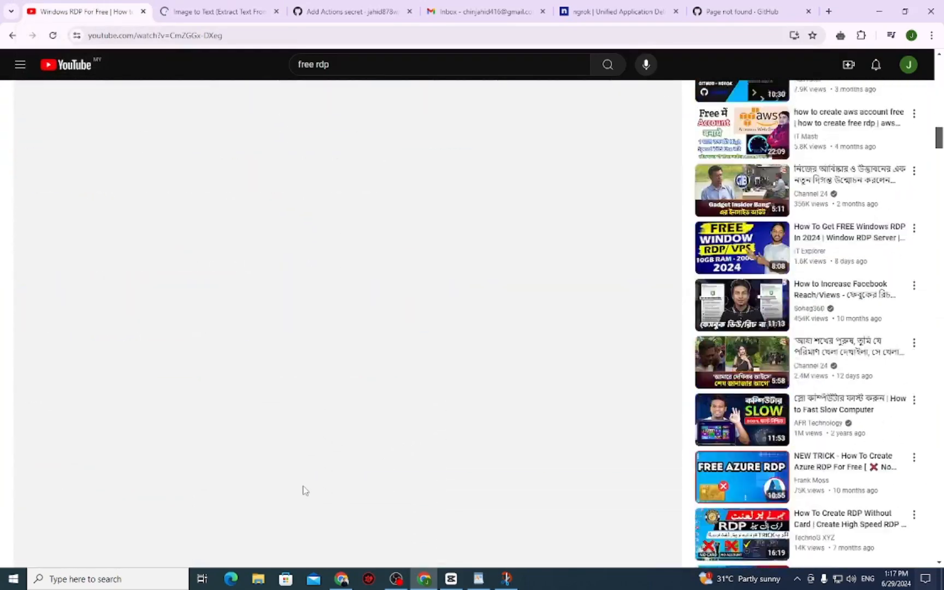
{"action": "scroll", "coordinate": [261, 491], "scroll_direction": "down", "scroll_amount": 15}
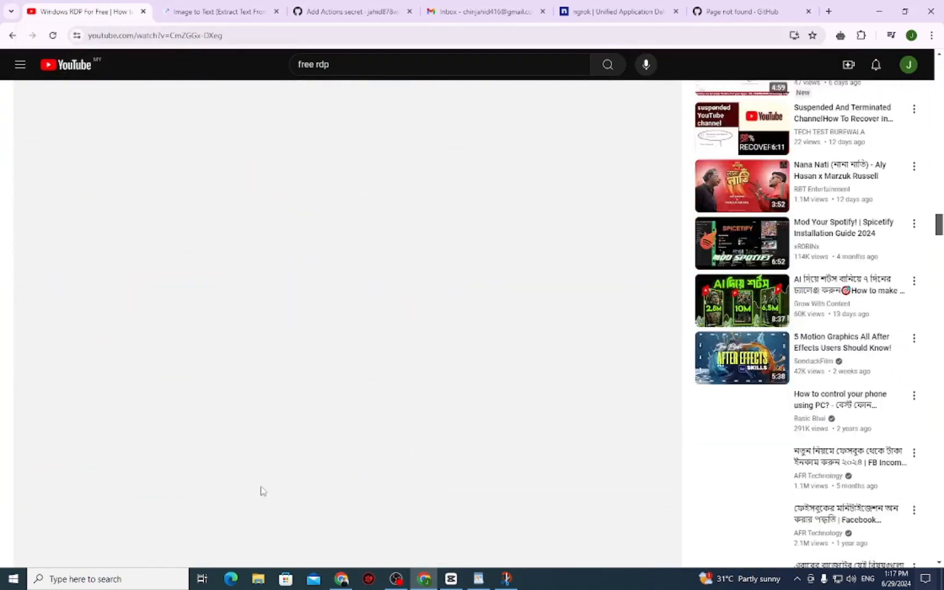
{"action": "scroll", "coordinate": [257, 503], "scroll_direction": "down", "scroll_amount": 10}
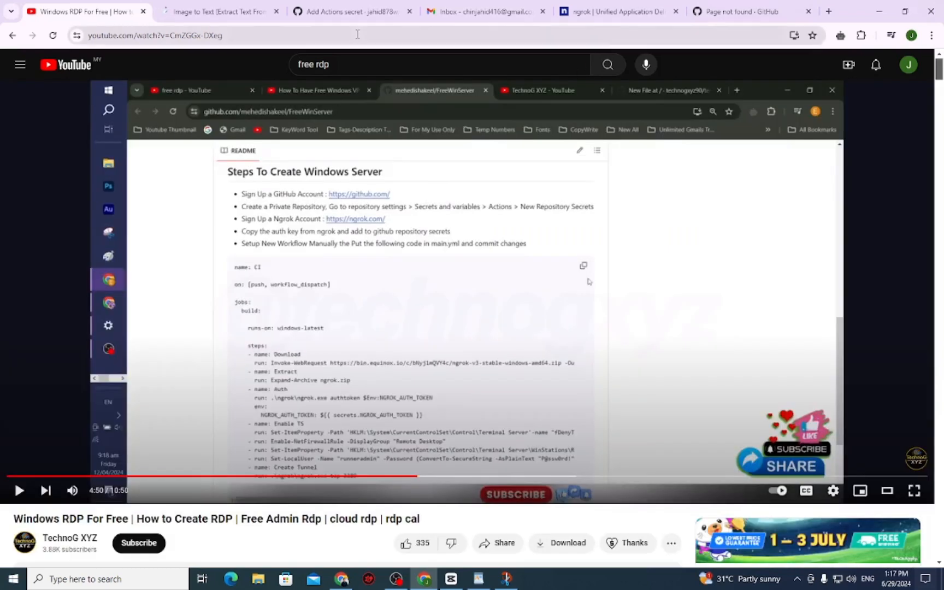
{"action": "left_click", "coordinate": [230, 11]}
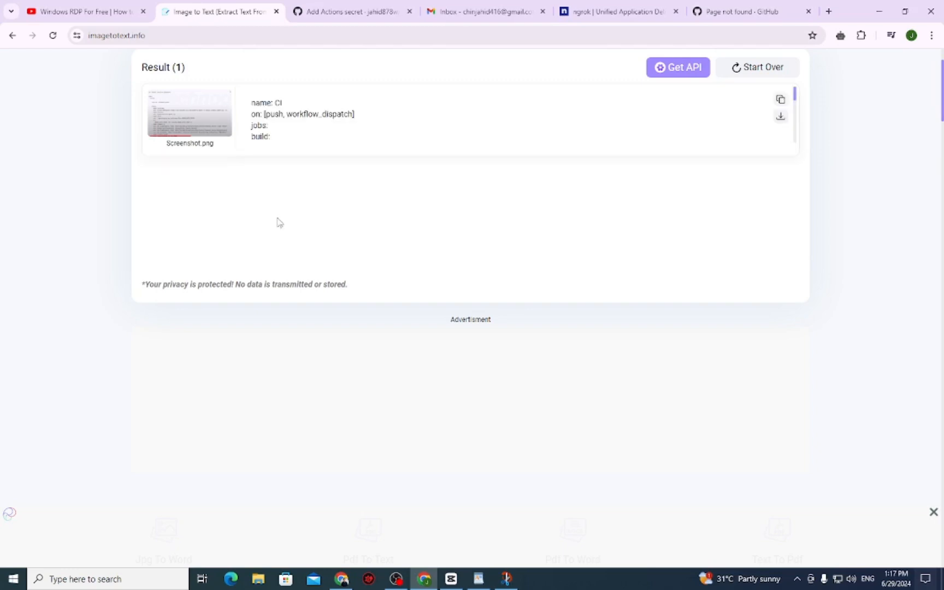
{"action": "scroll", "coordinate": [284, 213], "scroll_direction": "up", "scroll_amount": 2}
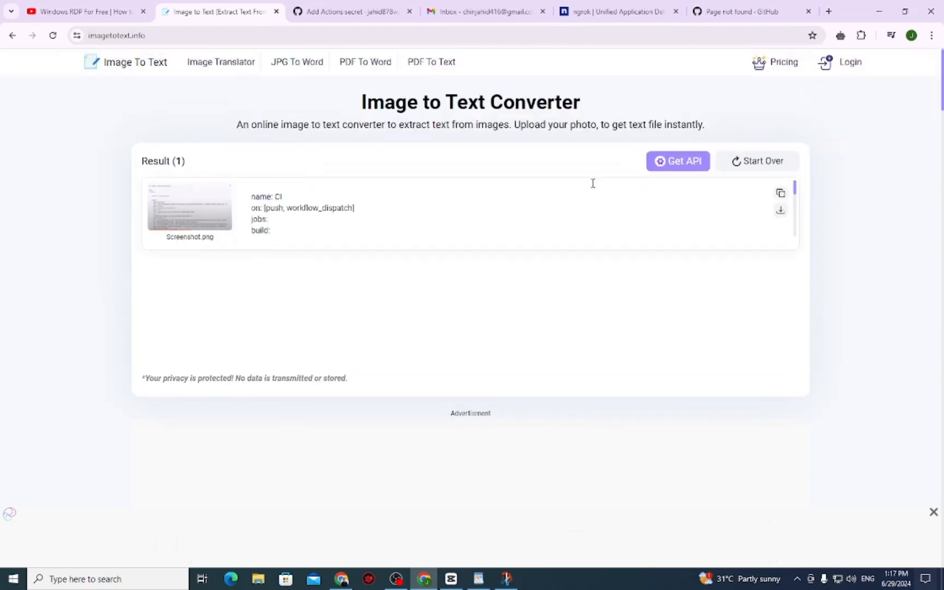
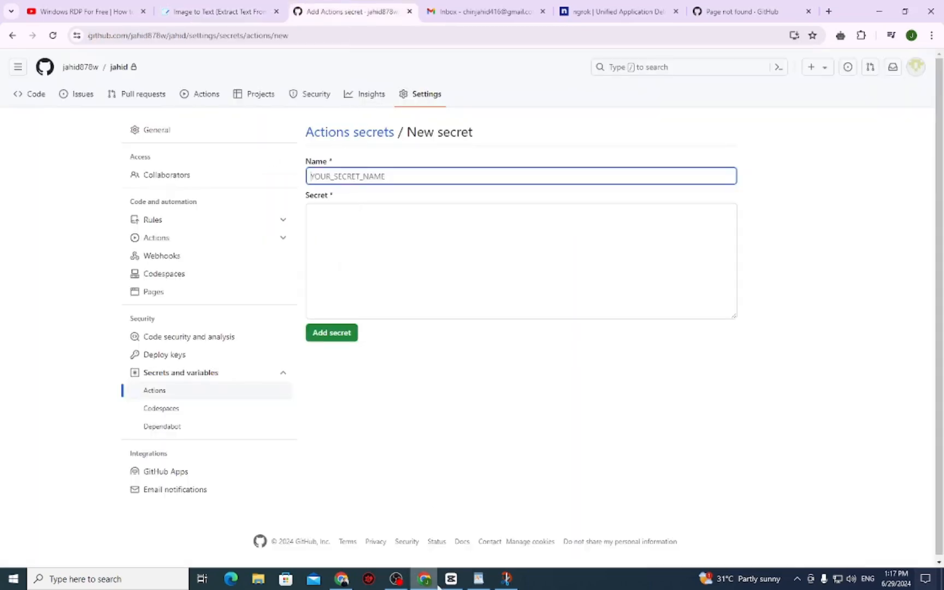
Step: Close the notes document, open New Text Document from the Desktop in Notepad, and select all its text
{"action": "left_click", "coordinate": [478, 579]}
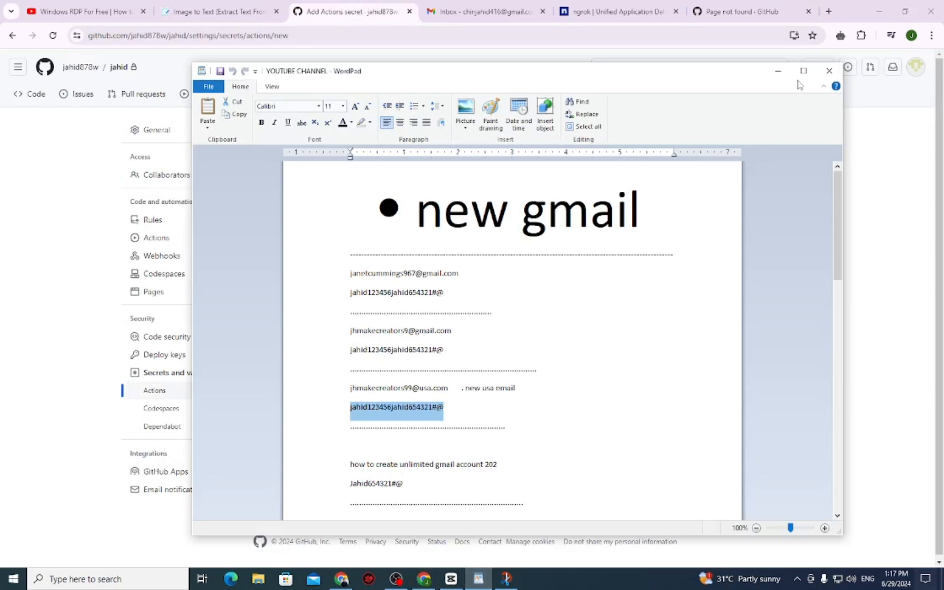
{"action": "left_click", "coordinate": [829, 70]}
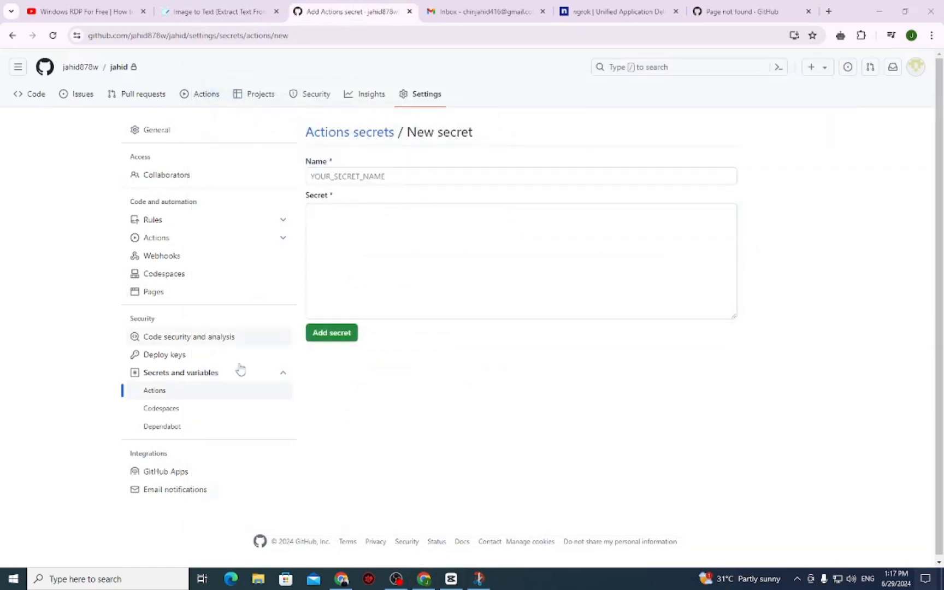
{"action": "left_click", "coordinate": [258, 580]}
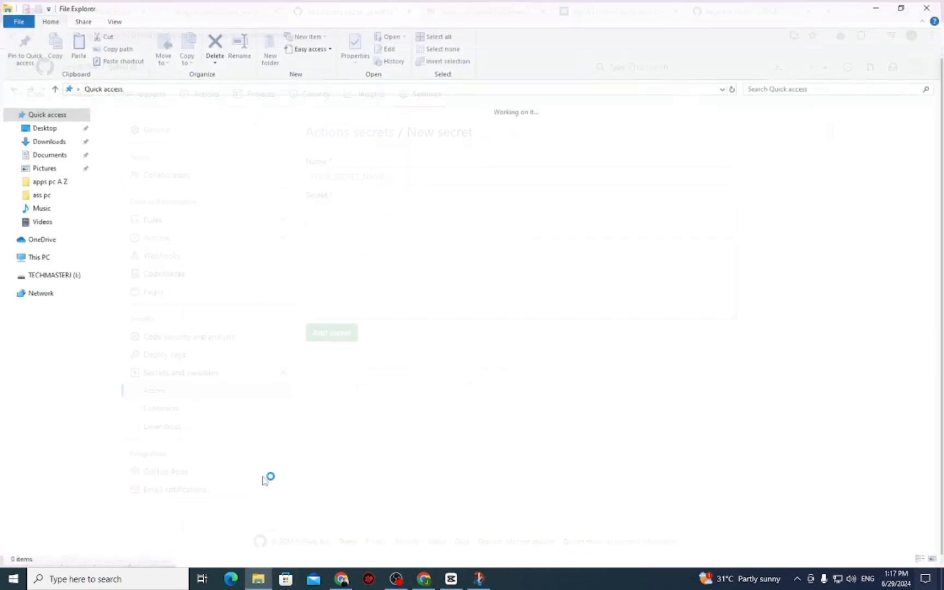
{"action": "left_click", "coordinate": [42, 126]}
{"action": "right_click", "coordinate": [432, 132]}
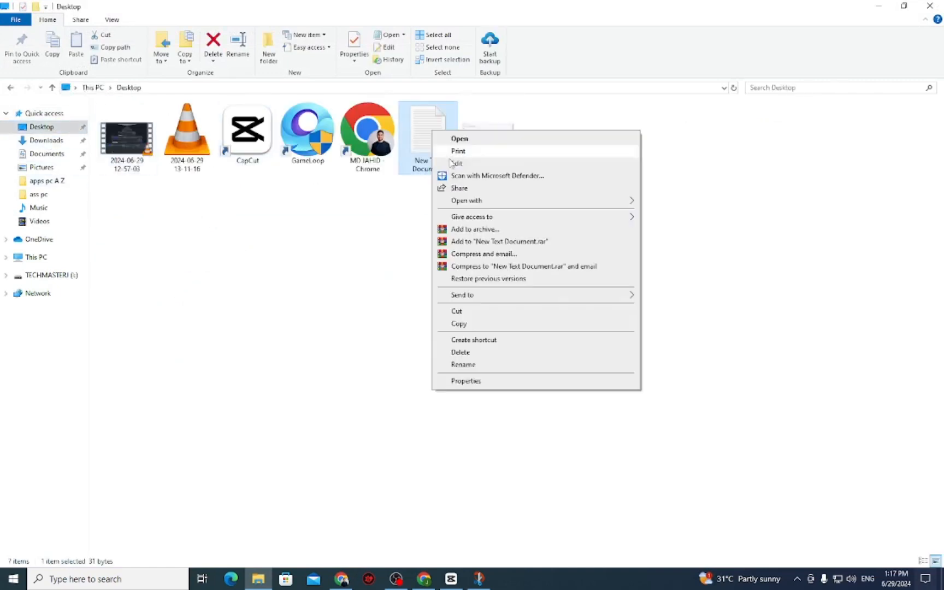
{"action": "left_click", "coordinate": [459, 138]}
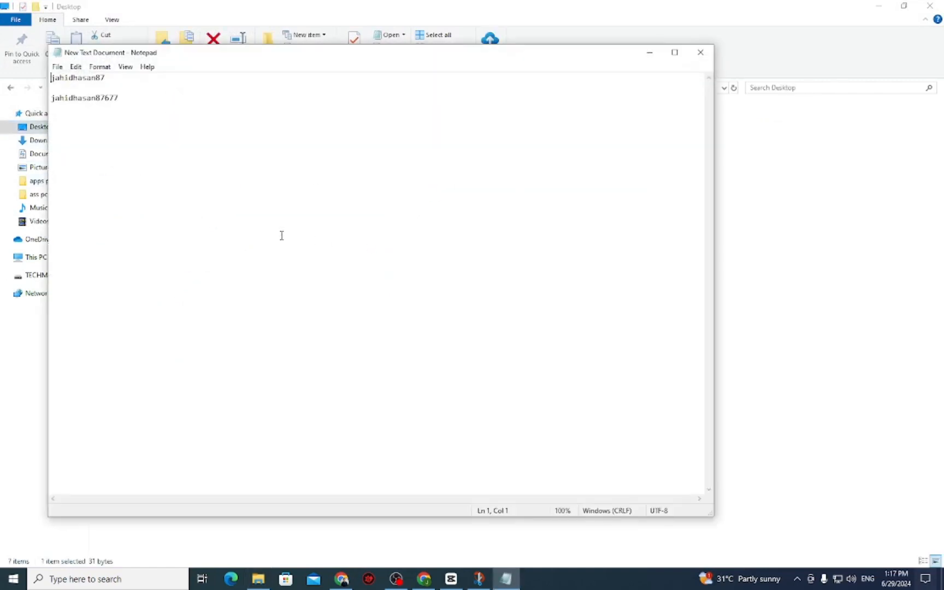
{"action": "key", "text": "ctrl+a"}
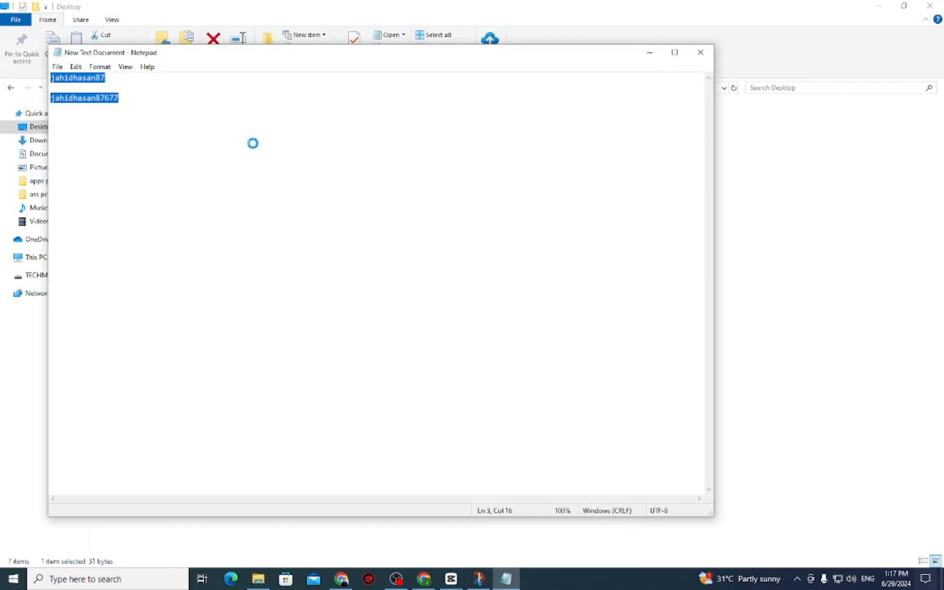
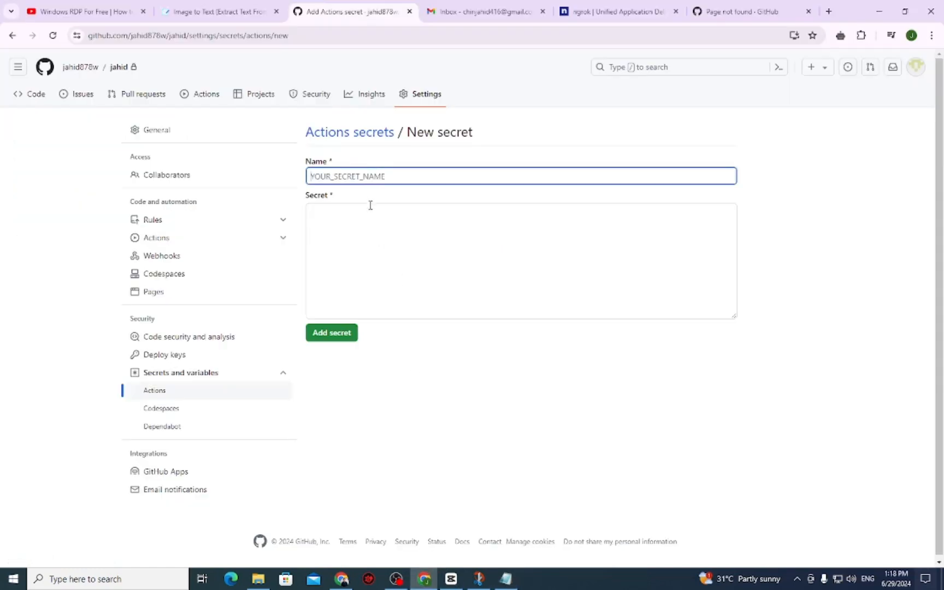
Step: Paste NGROK_AUTH_TOKEN as the new Actions secret's name and place the cursor in the empty Secret field
{"action": "type", "text": "NGROK_AUTH_TOKEN"}
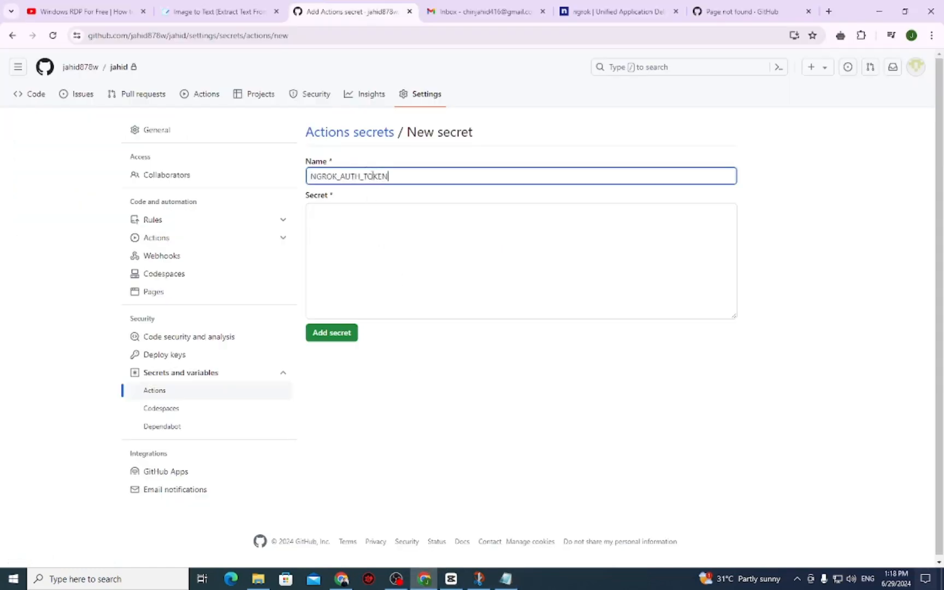
{"action": "left_click", "coordinate": [366, 237]}
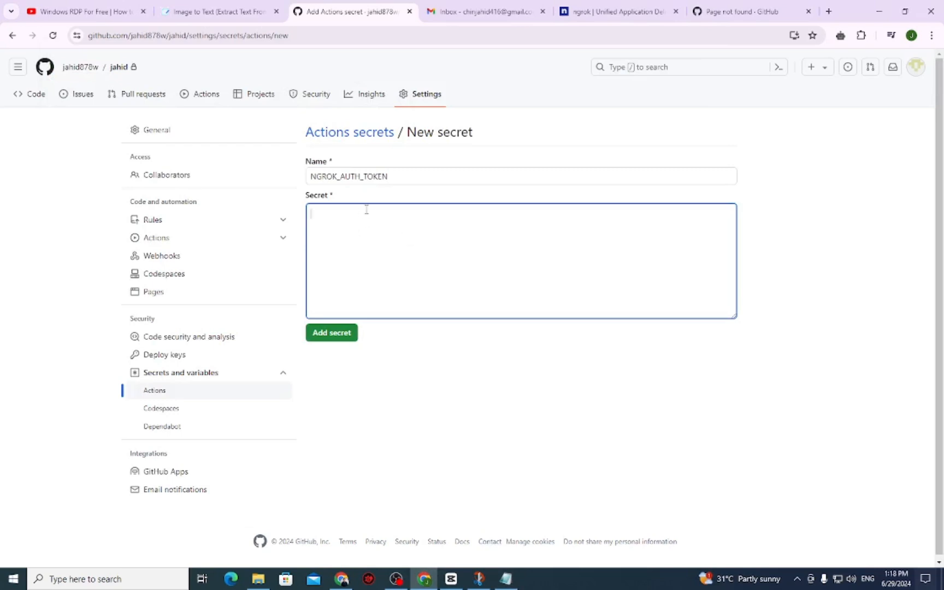
Step: Leave the NGROK_AUTH_TOKEN secret form unfinished and go to the ngrok website tab
{"action": "left_click", "coordinate": [599, 12]}
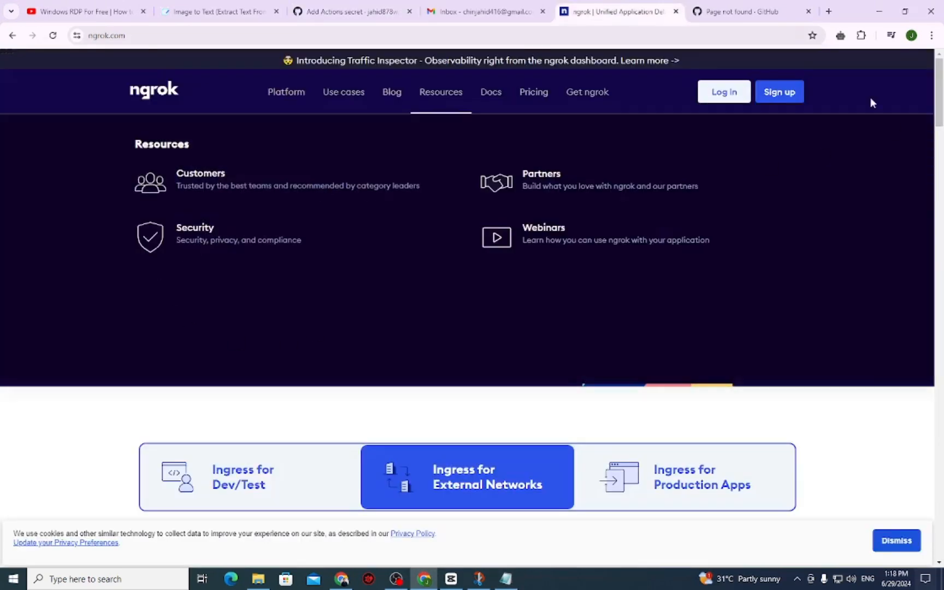
Step: Create an ngrok account by logging in with GitHub, authorizing it and accepting the terms
{"action": "left_click", "coordinate": [729, 93]}
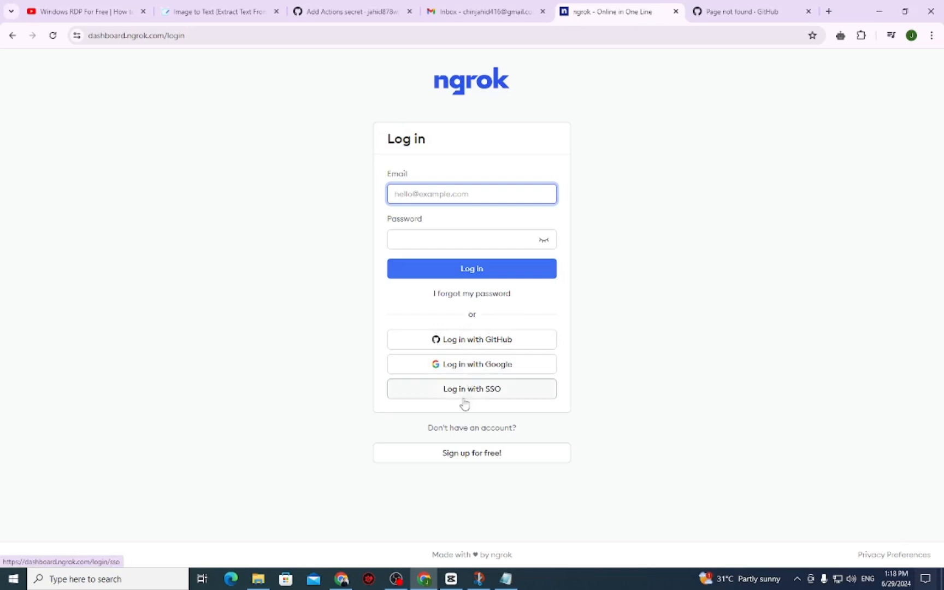
{"action": "left_click", "coordinate": [463, 345]}
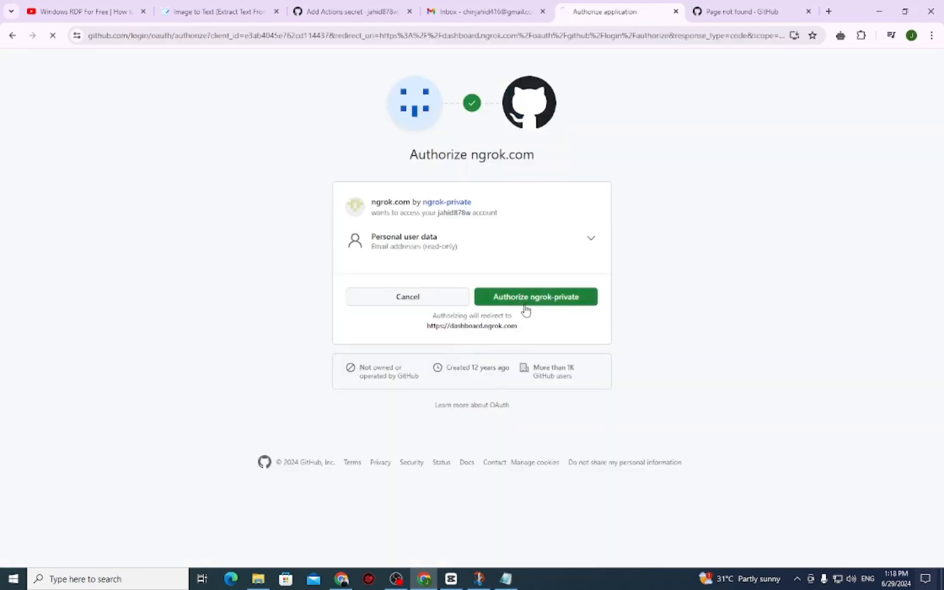
{"action": "left_click", "coordinate": [525, 309]}
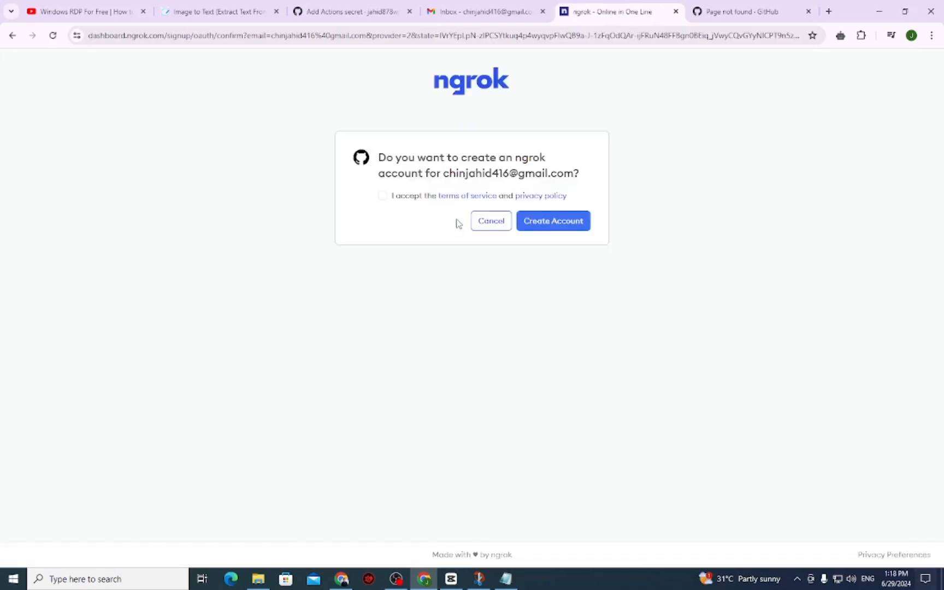
{"action": "left_click", "coordinate": [385, 194]}
{"action": "left_click", "coordinate": [541, 221]}
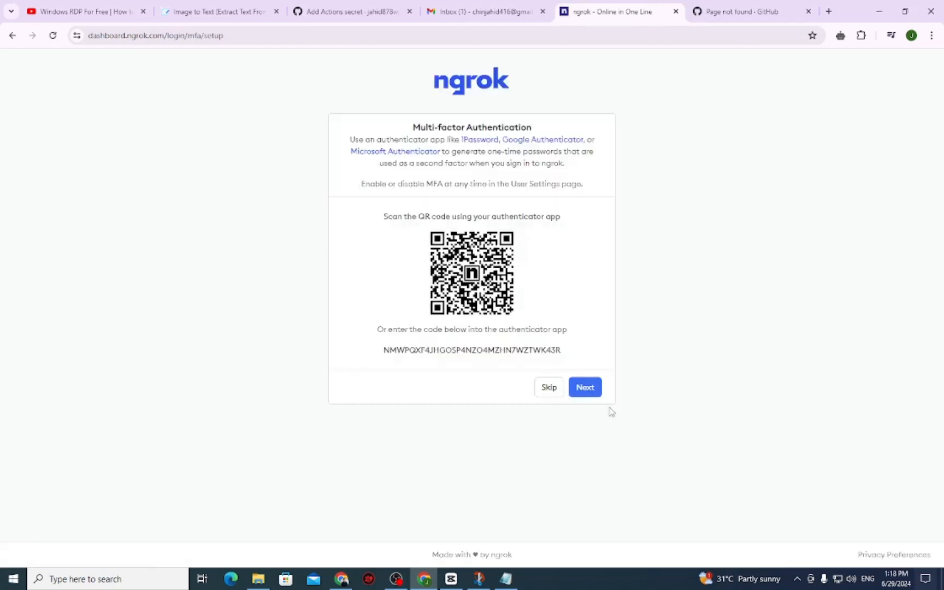
Step: Skip multi-factor authentication and complete onboarding to reach the ngrok dashboard
{"action": "left_click", "coordinate": [545, 394]}
{"action": "left_click", "coordinate": [582, 204]}
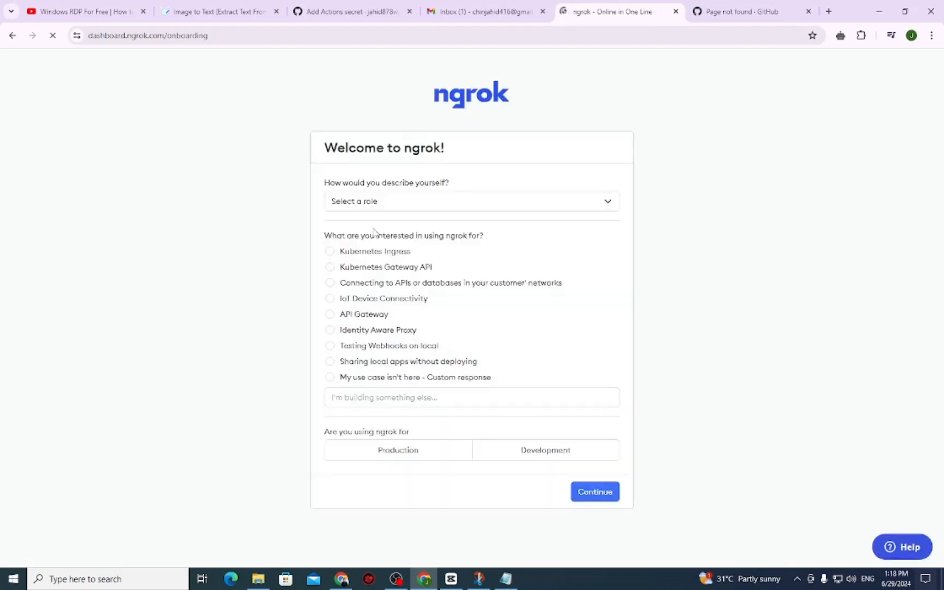
{"action": "left_click", "coordinate": [617, 499]}
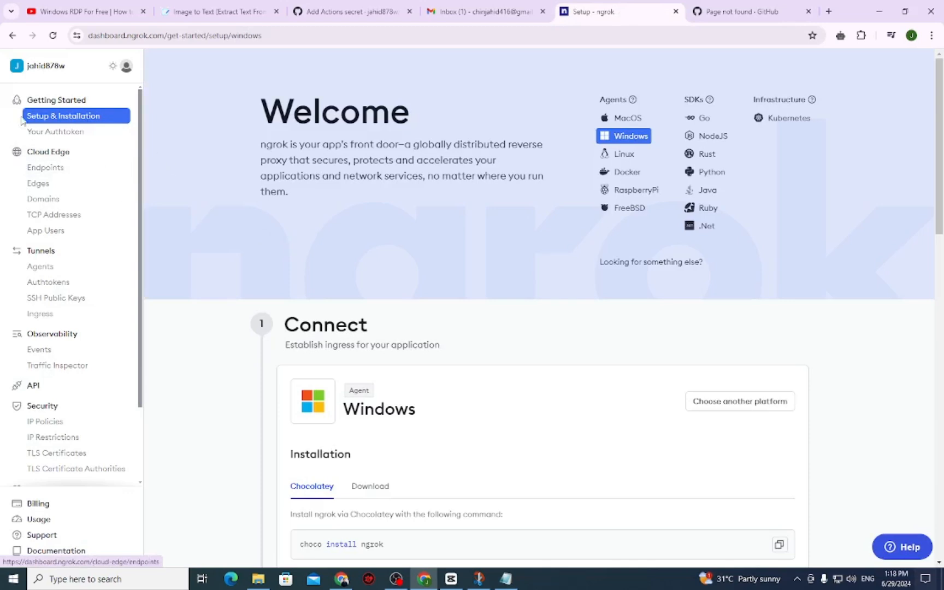
Step: Reveal and select the full personal authtoken on ngrok's Your Authtoken page
{"action": "left_click", "coordinate": [59, 133]}
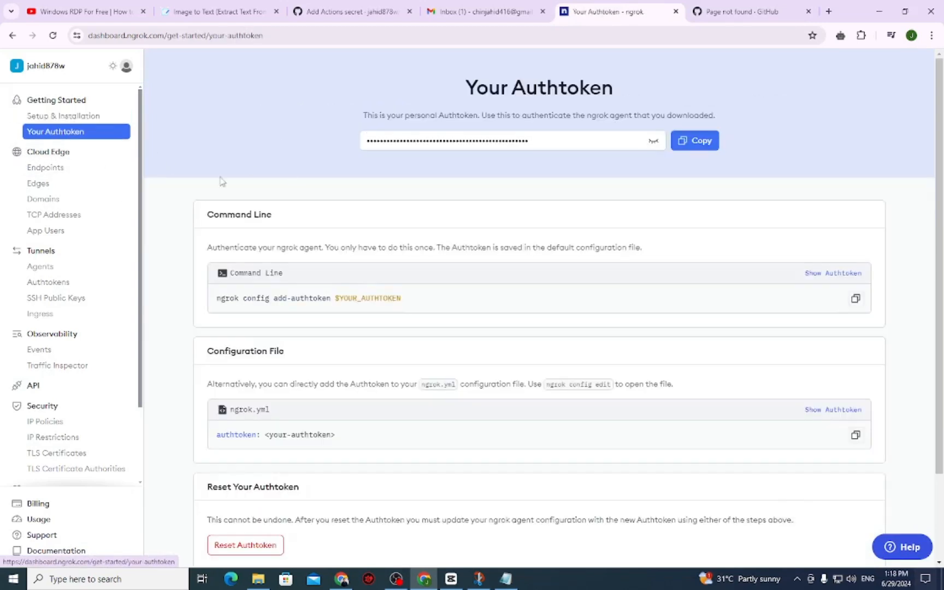
{"action": "left_click", "coordinate": [652, 142]}
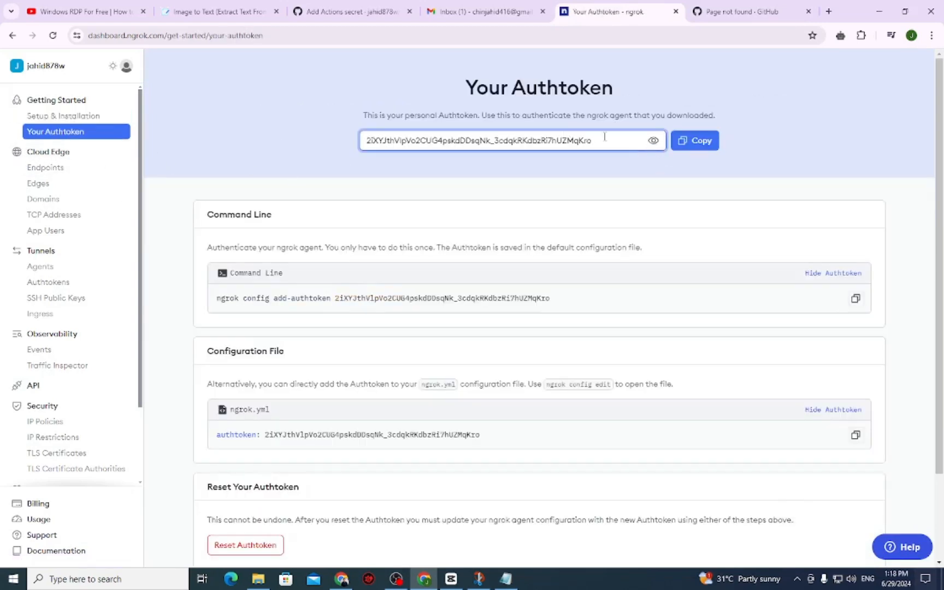
{"action": "left_click_drag", "start_coordinate": [604, 140], "coordinate": [368, 137]}
{"action": "left_click_drag", "start_coordinate": [611, 140], "coordinate": [308, 146]}
{"action": "key", "text": "ctrl+c"}
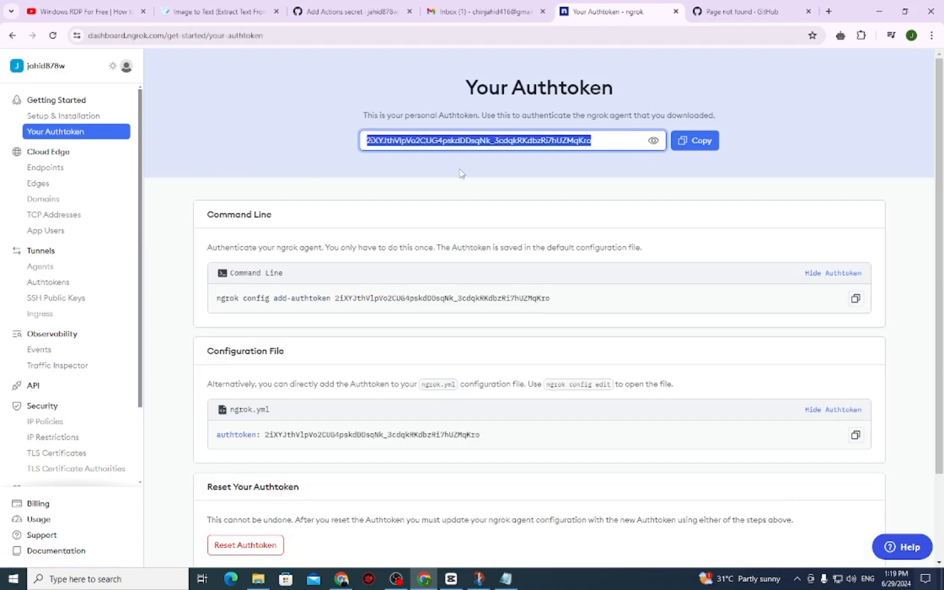
Step: Paste the authtoken as the NGROK_AUTH_TOKEN secret value on GitHub and add the secret
{"action": "left_click", "coordinate": [370, 4]}
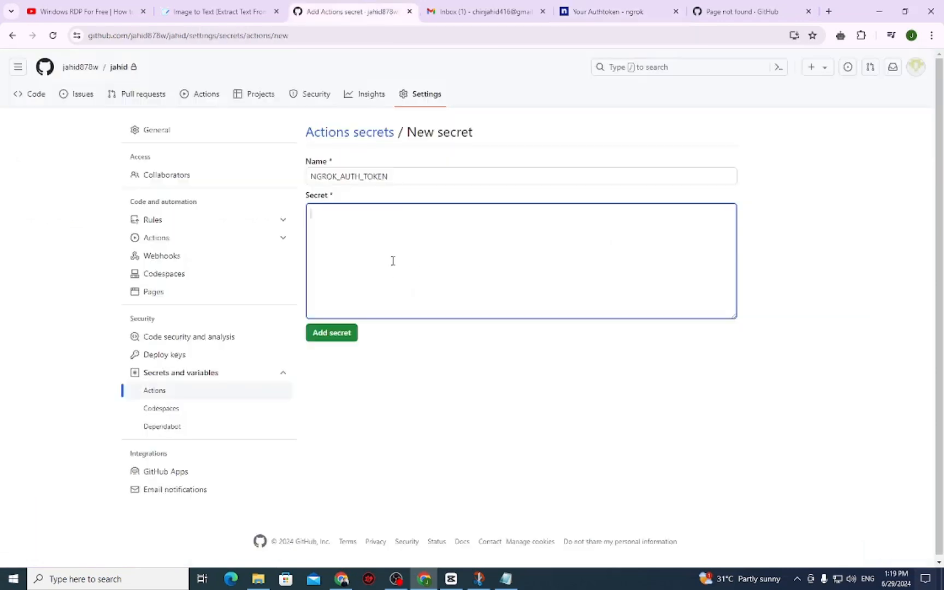
{"action": "key", "text": "ctrl+v"}
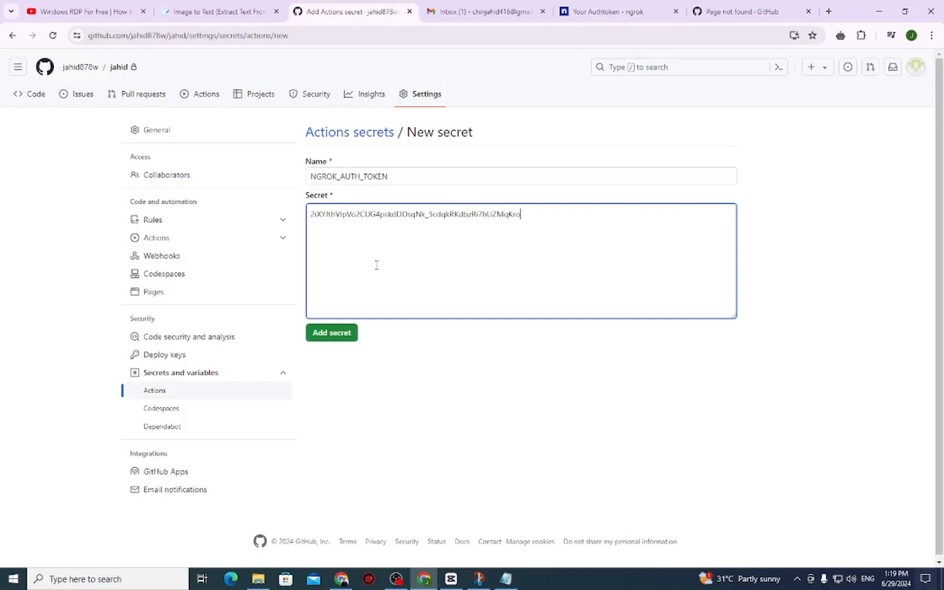
{"action": "left_click", "coordinate": [334, 332]}
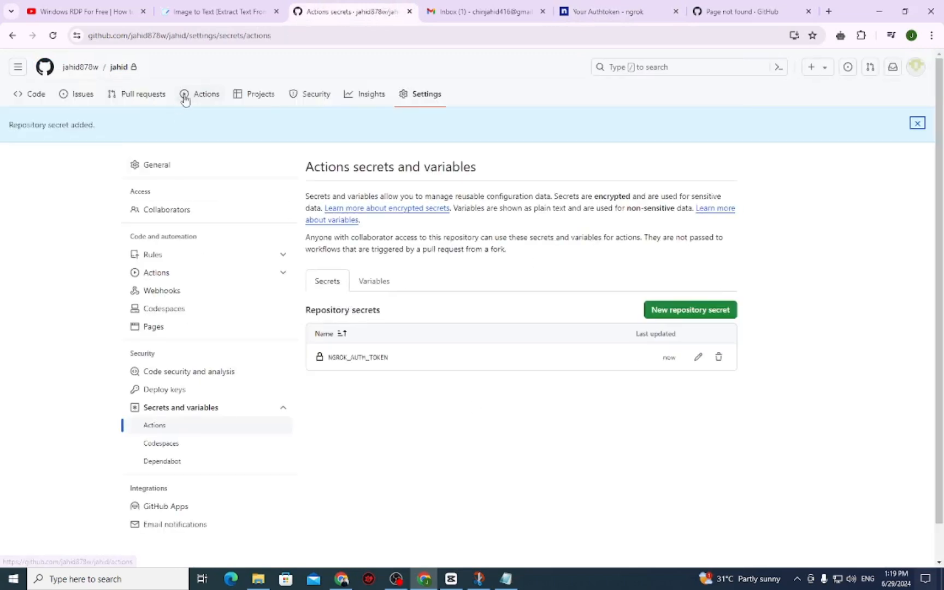
Step: From the repository's Actions page, start a blank workflow file set up yourself
{"action": "left_click", "coordinate": [186, 97]}
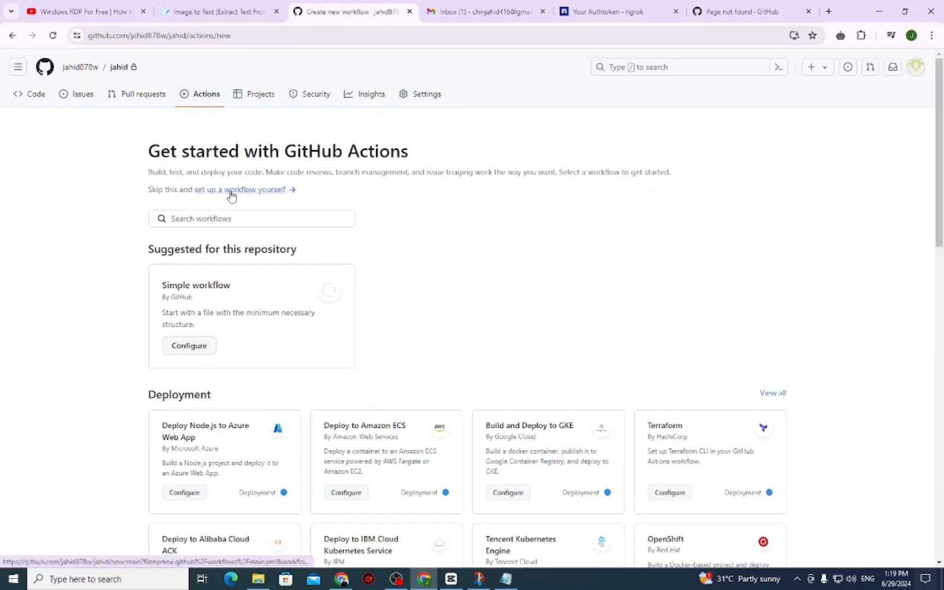
{"action": "left_click", "coordinate": [232, 189]}
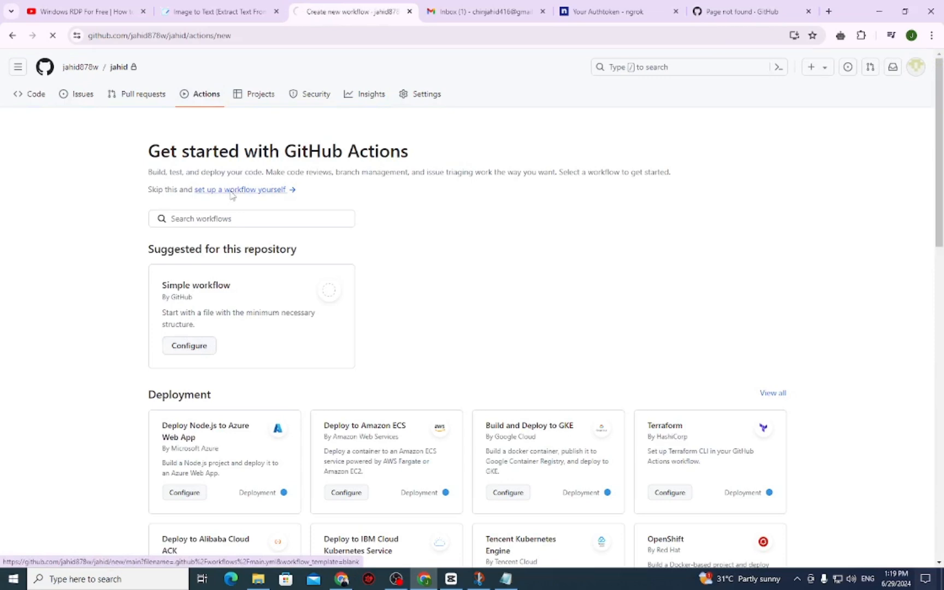
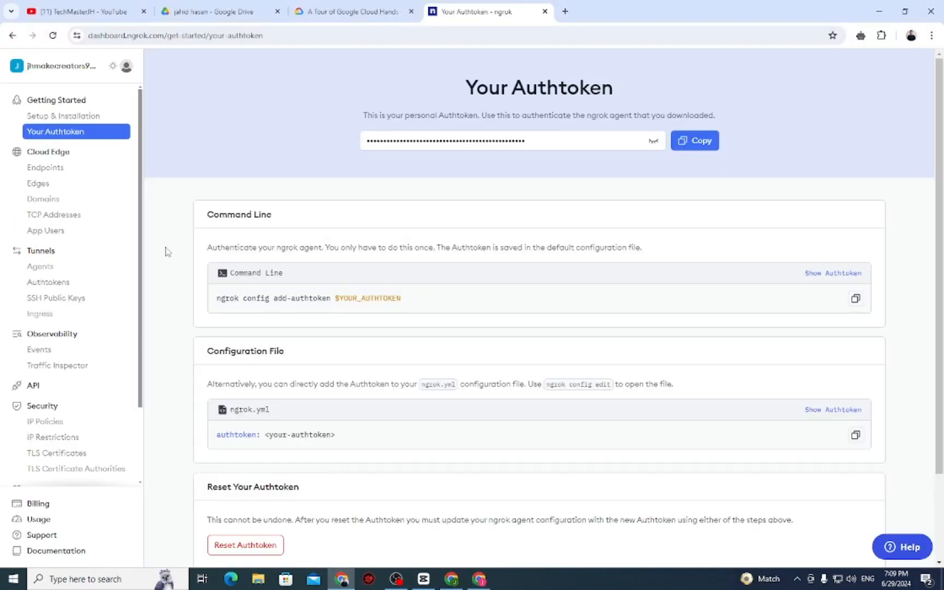
Step: Copy the TCP endpoint URL tcp://6.tcp.us-cal-1.ngrok.io:18926 from ngrok's Endpoints page
{"action": "left_click", "coordinate": [49, 173]}
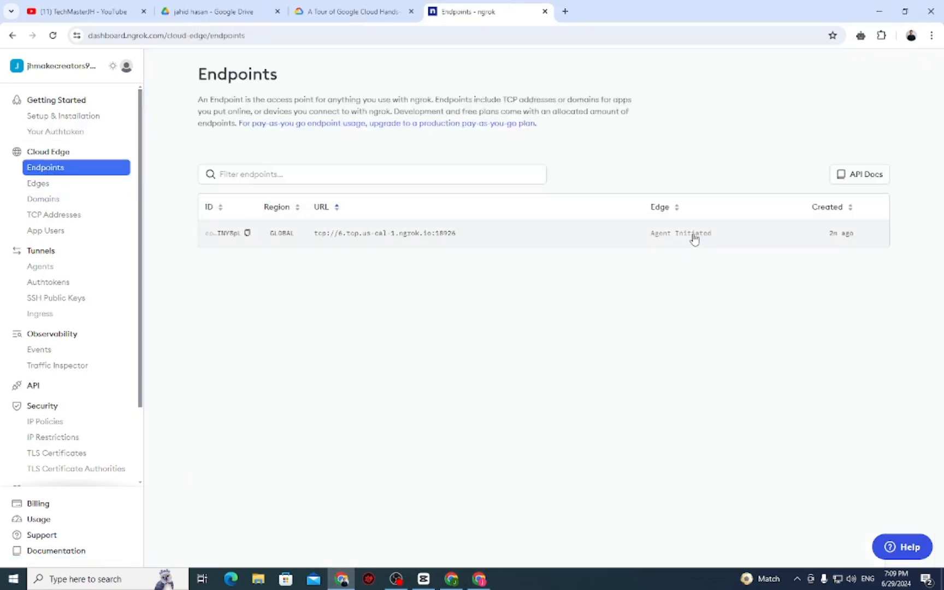
{"action": "left_click", "coordinate": [400, 239]}
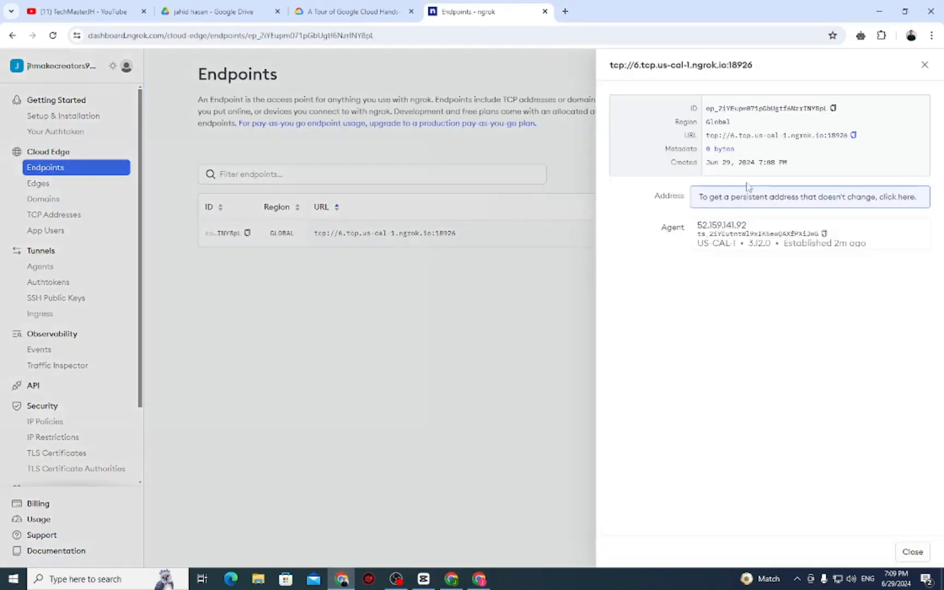
{"action": "left_click", "coordinate": [853, 136]}
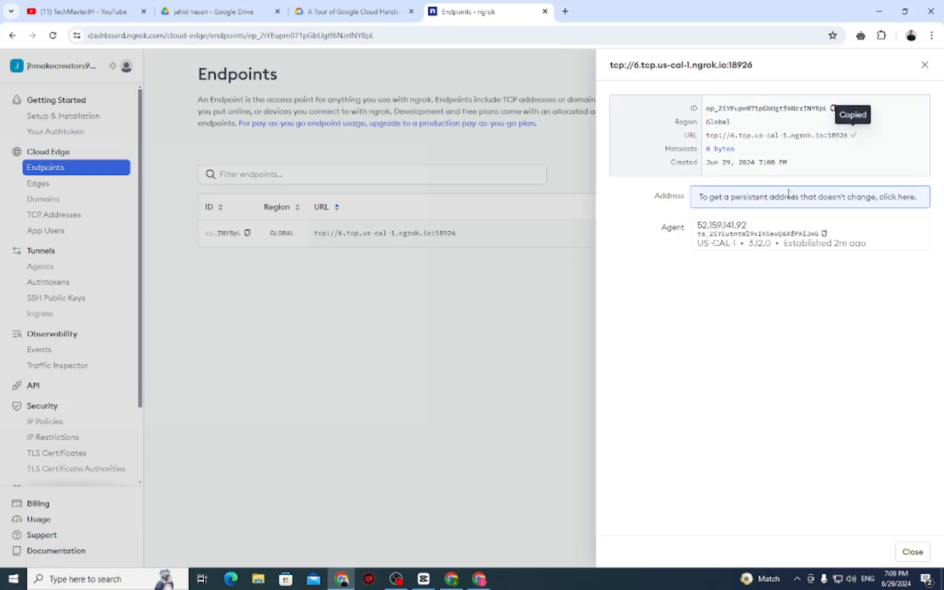
Step: Launch Remote Desktop Connection and paste tcp://6.tcp.us-cal-1.ngrok.io:18926 as the computer name
{"action": "left_click", "coordinate": [86, 582]}
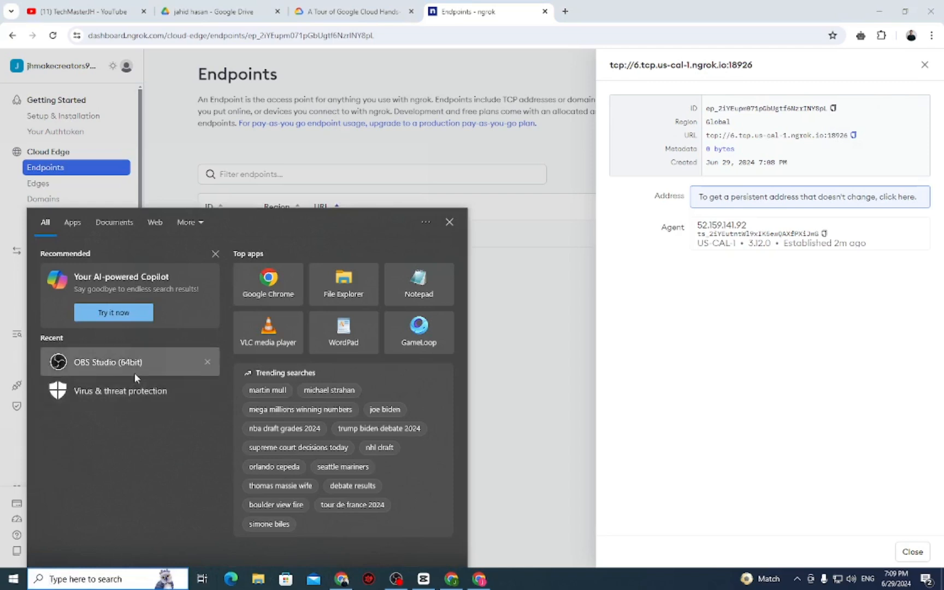
{"action": "type", "text": "RE"}
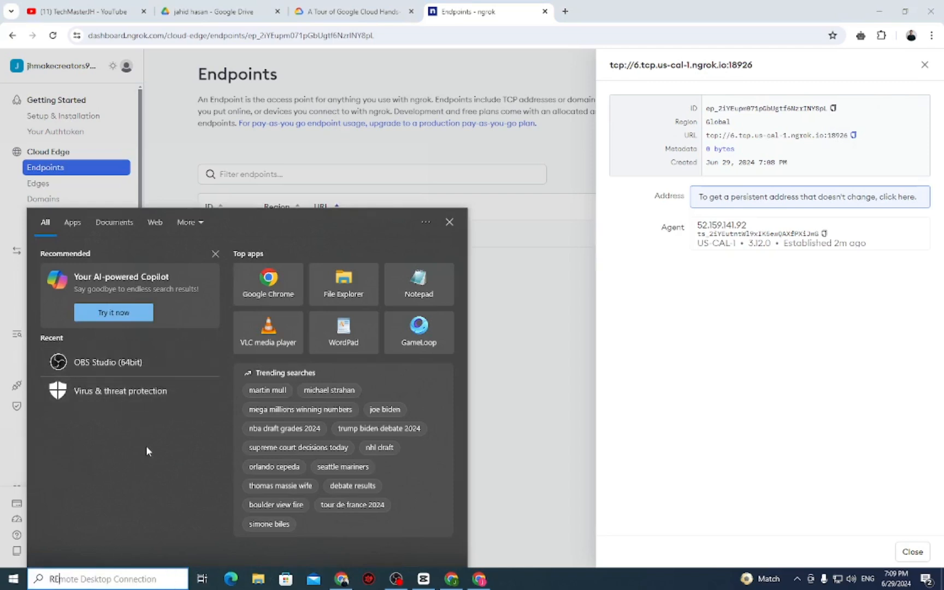
{"action": "left_click", "coordinate": [110, 268]}
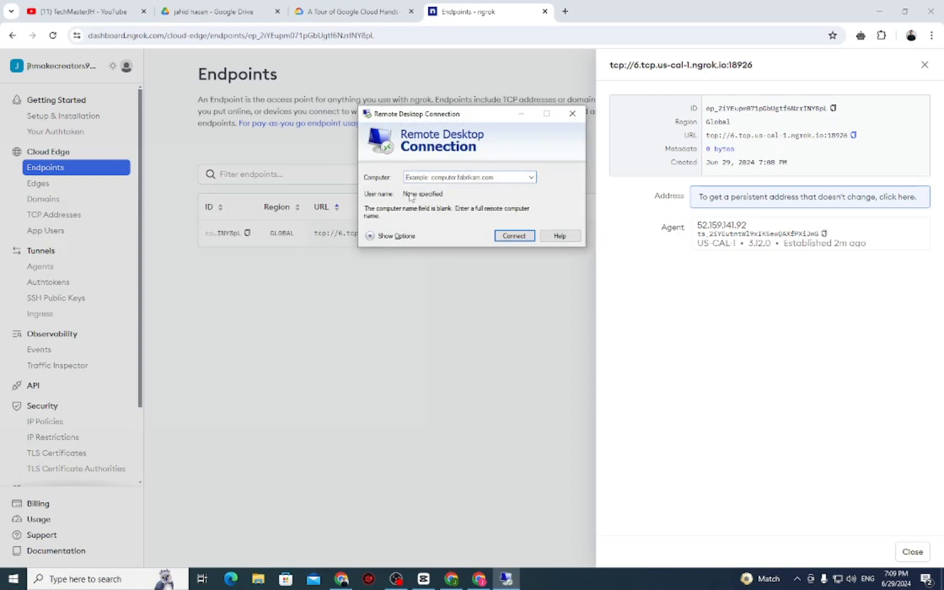
{"action": "key", "text": "ctrl+v"}
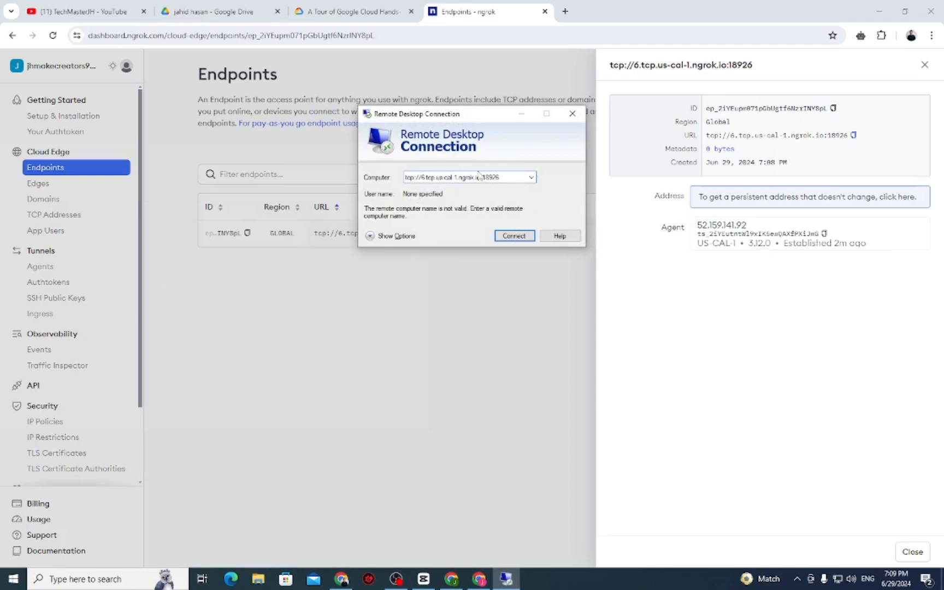
{"action": "left_click", "coordinate": [853, 135]}
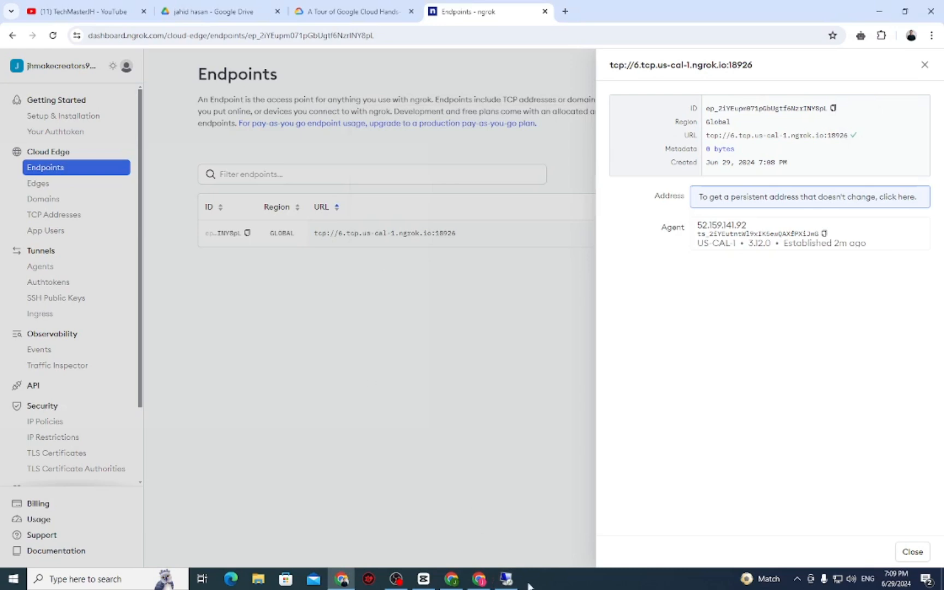
{"action": "left_click", "coordinate": [506, 579]}
Step: Try connecting with the tcp:// address and dismiss the invalid computer name errors
{"action": "left_click", "coordinate": [513, 236]}
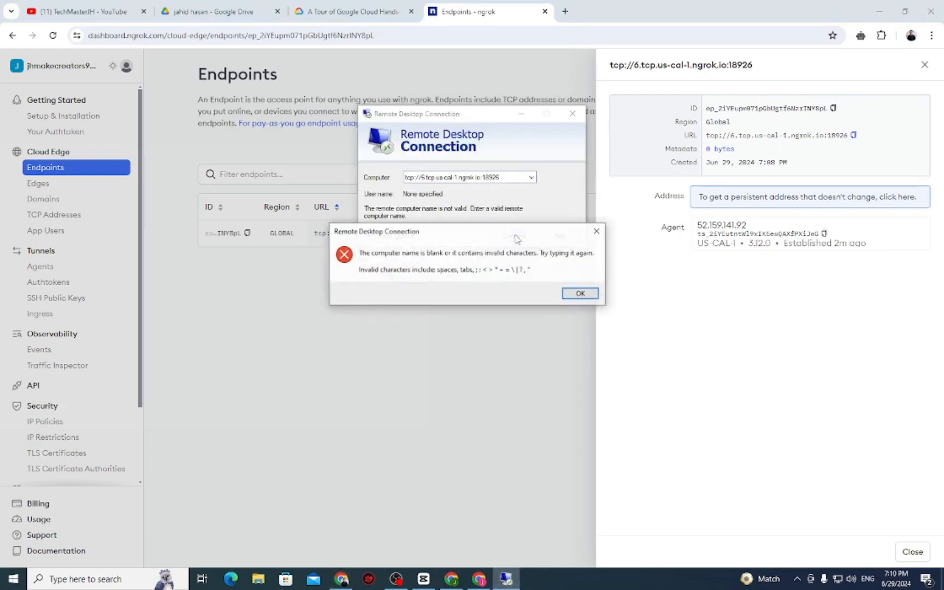
{"action": "left_click", "coordinate": [568, 292]}
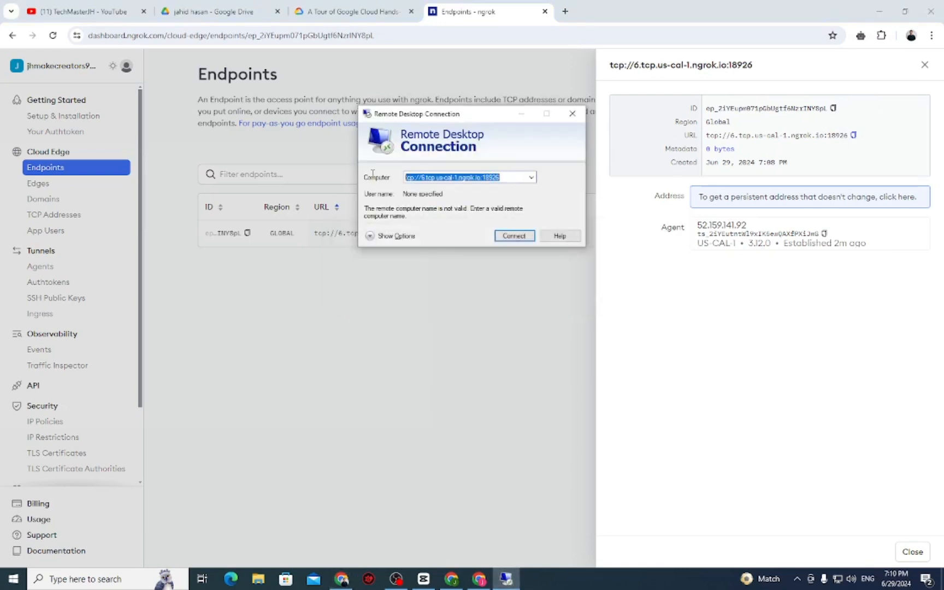
{"action": "key", "text": "End"}
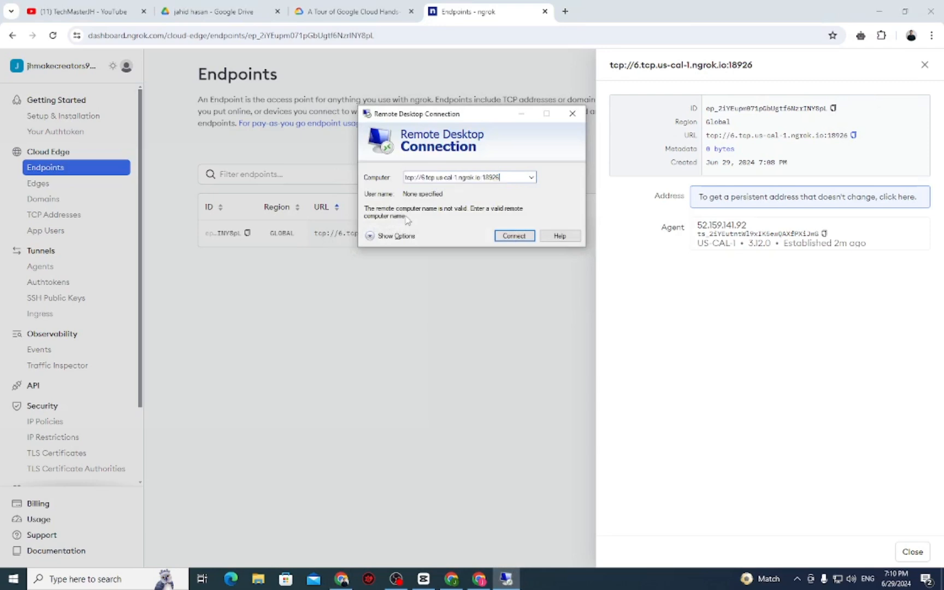
{"action": "left_click", "coordinate": [519, 238]}
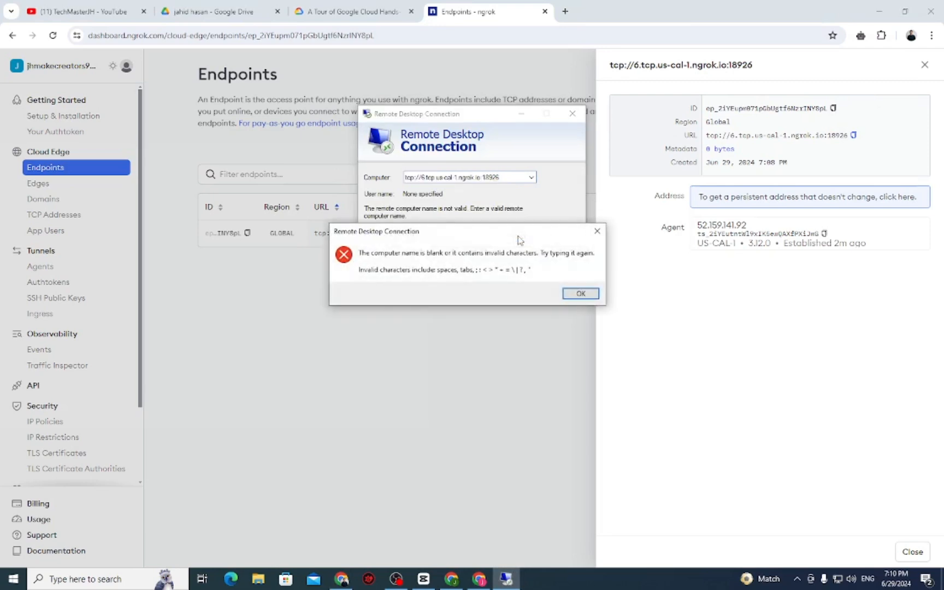
{"action": "left_click", "coordinate": [574, 293]}
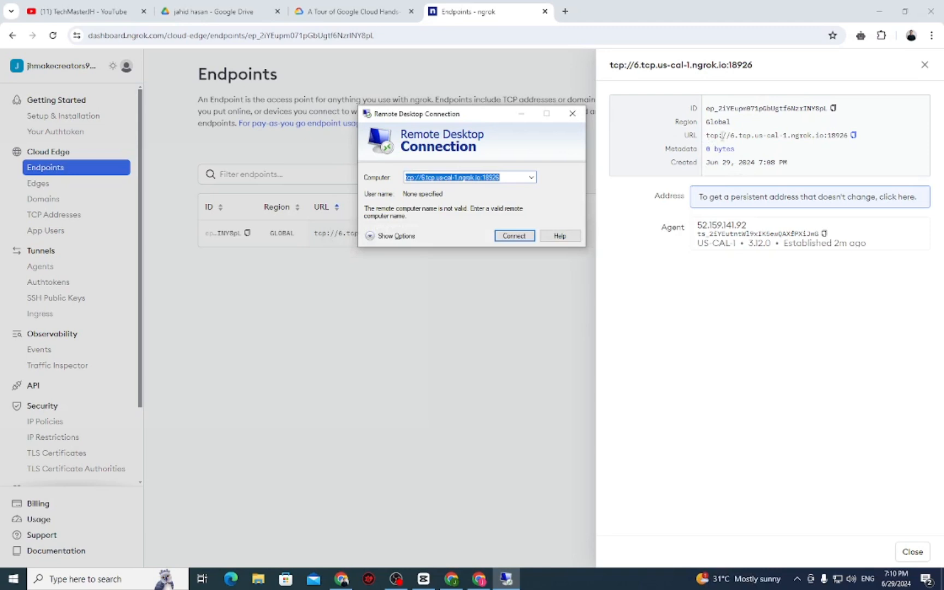
Step: Replace the computer name with 6.tcp.us-cal-1.ngrok.io:18926 and connect
{"action": "left_click", "coordinate": [735, 136]}
{"action": "left_click_drag", "start_coordinate": [731, 136], "coordinate": [850, 138]}
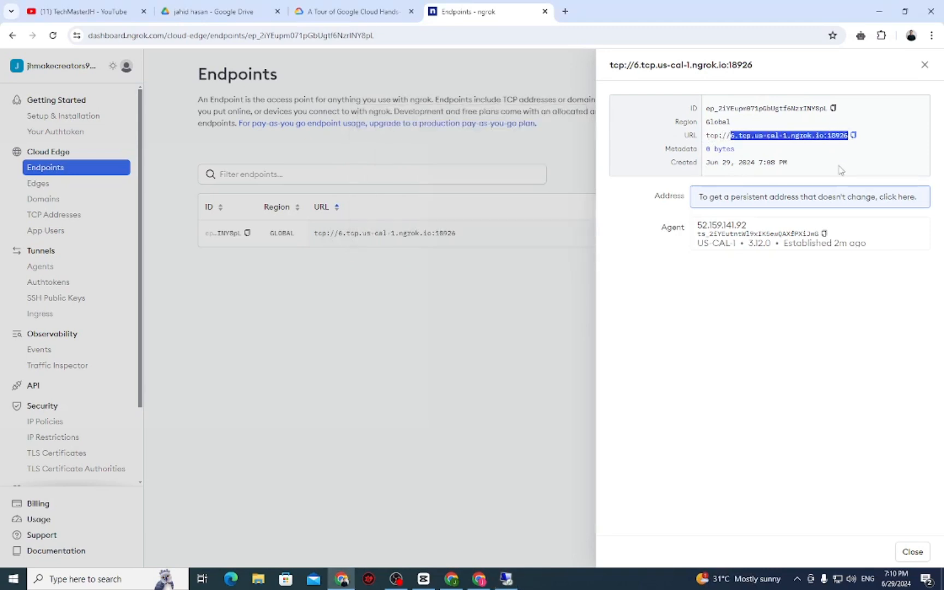
{"action": "left_click", "coordinate": [508, 578]}
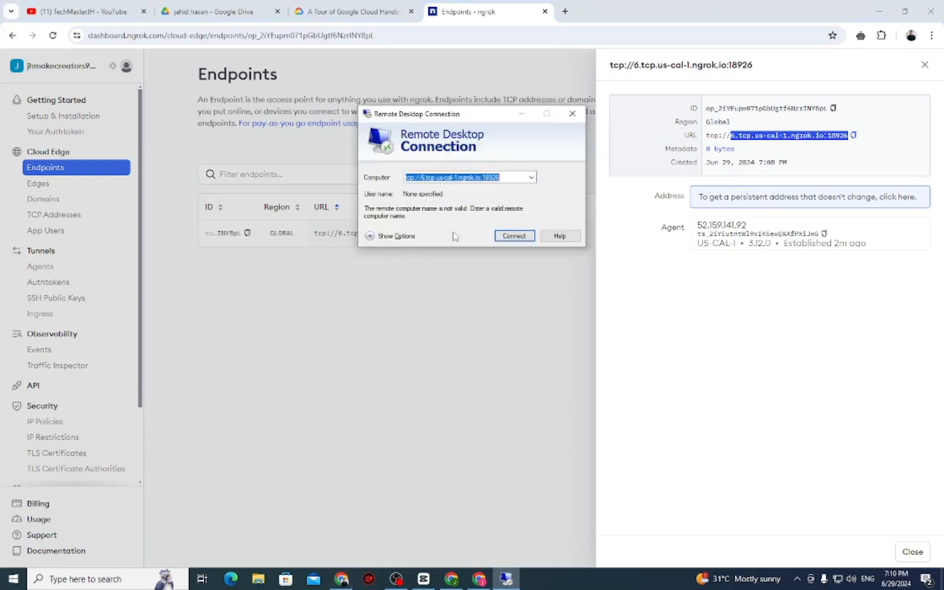
{"action": "key", "text": "ctrl+v"}
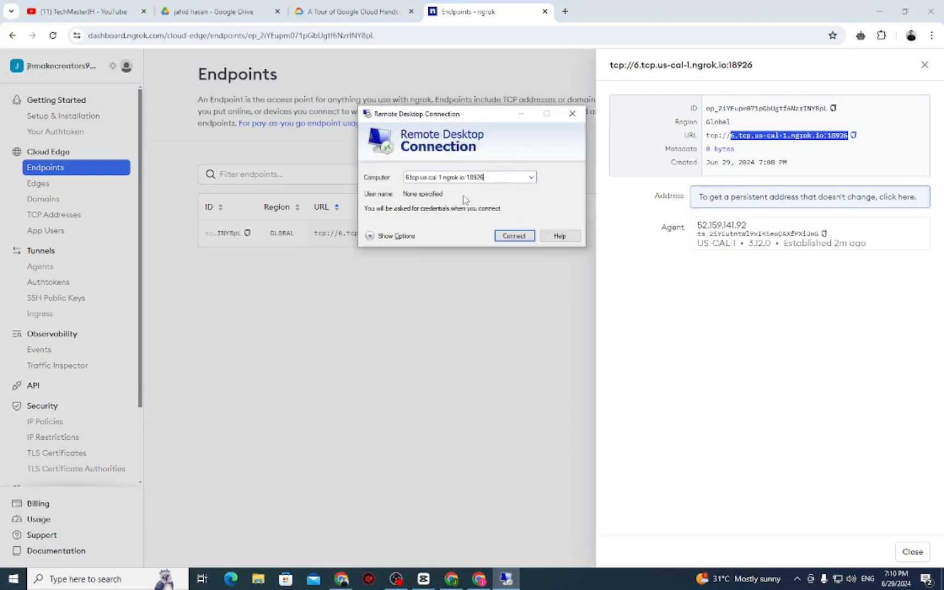
{"action": "left_click", "coordinate": [508, 238]}
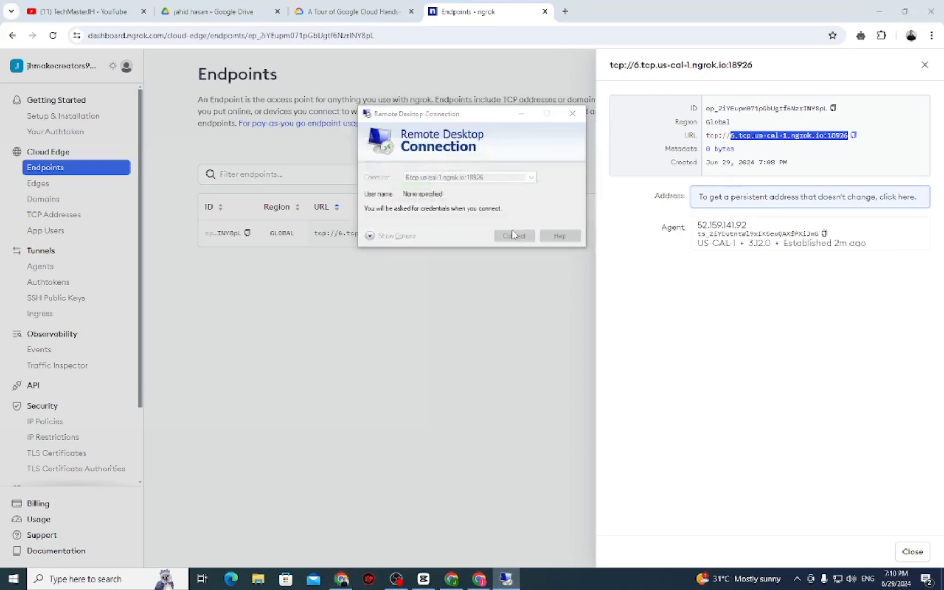
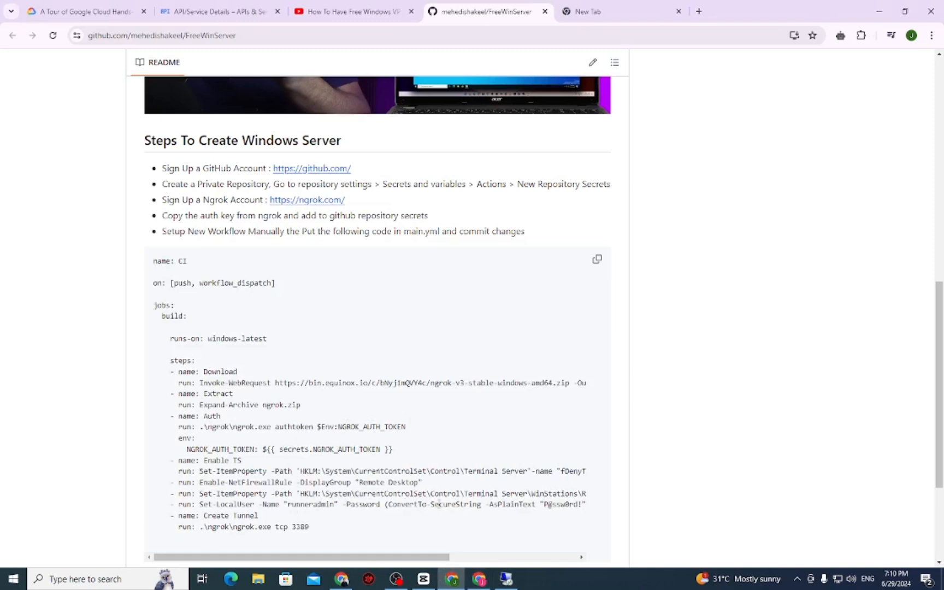
Step: Copy the admin user name from the setup script into the Windows Security login prompt
{"action": "left_click_drag", "start_coordinate": [544, 503], "coordinate": [554, 502]}
{"action": "left_click_drag", "start_coordinate": [288, 505], "coordinate": [331, 504]}
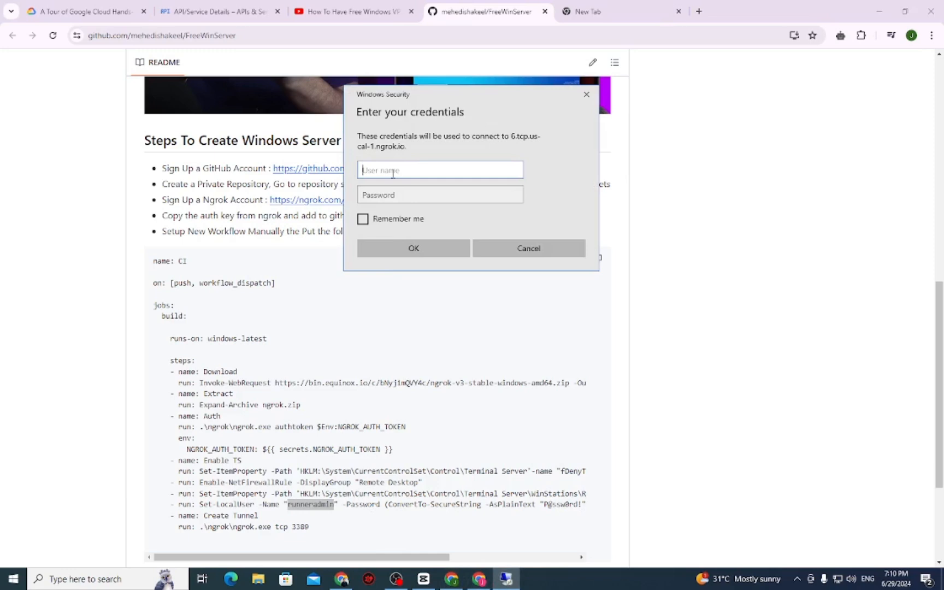
{"action": "type", "text": "runneradmin"}
Step: Paste the account password, tick Remember me, log in and accept the untrusted certificate
{"action": "left_click_drag", "start_coordinate": [544, 503], "coordinate": [518, 503]}
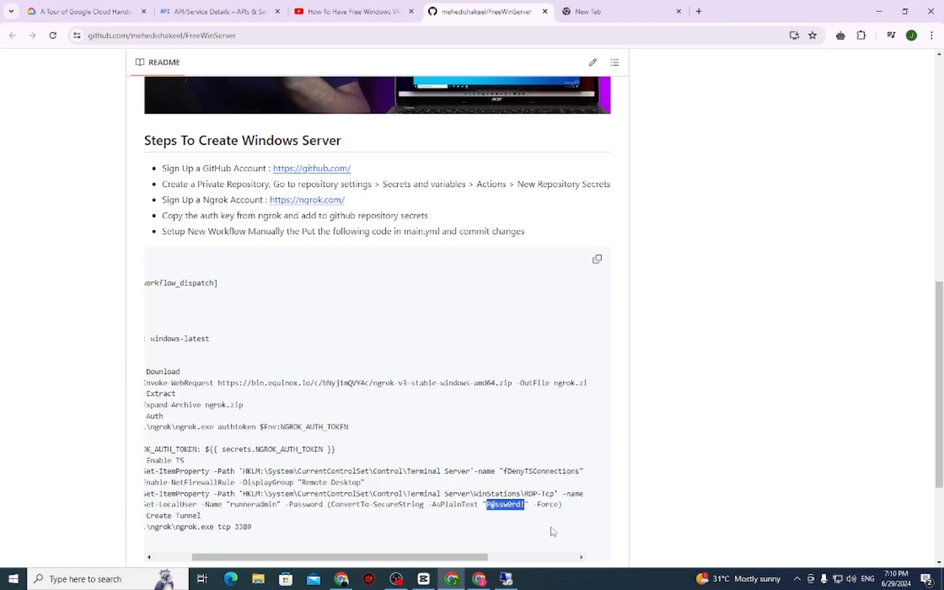
{"action": "left_click", "coordinate": [506, 579]}
{"action": "left_click", "coordinate": [397, 195]}
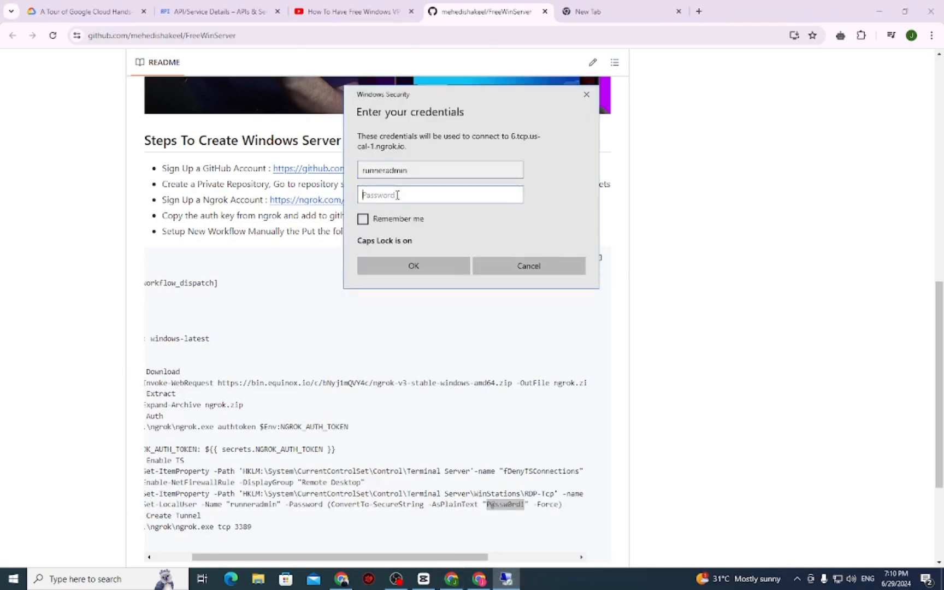
{"action": "key", "text": "ctrl+v"}
{"action": "left_click", "coordinate": [362, 219]}
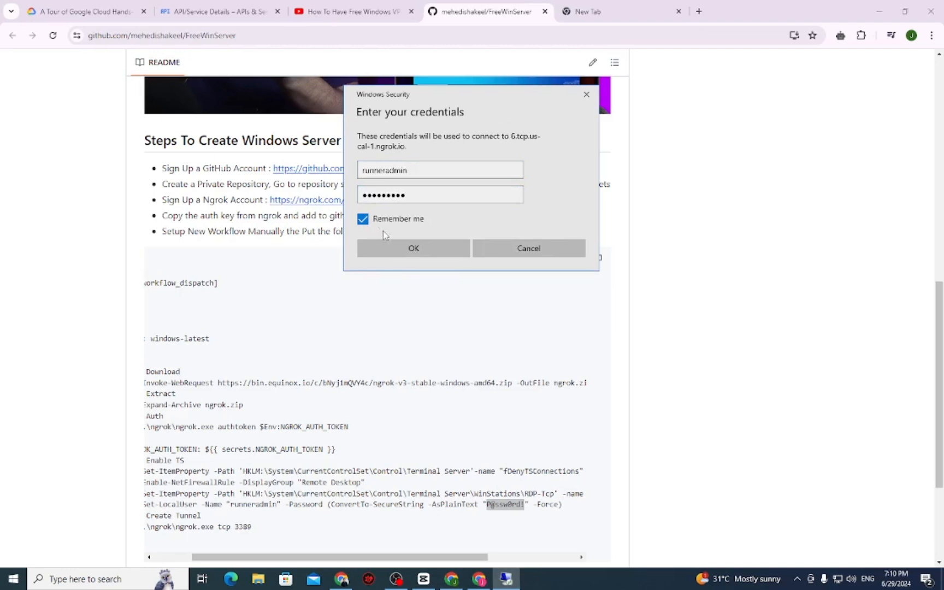
{"action": "left_click", "coordinate": [404, 248]}
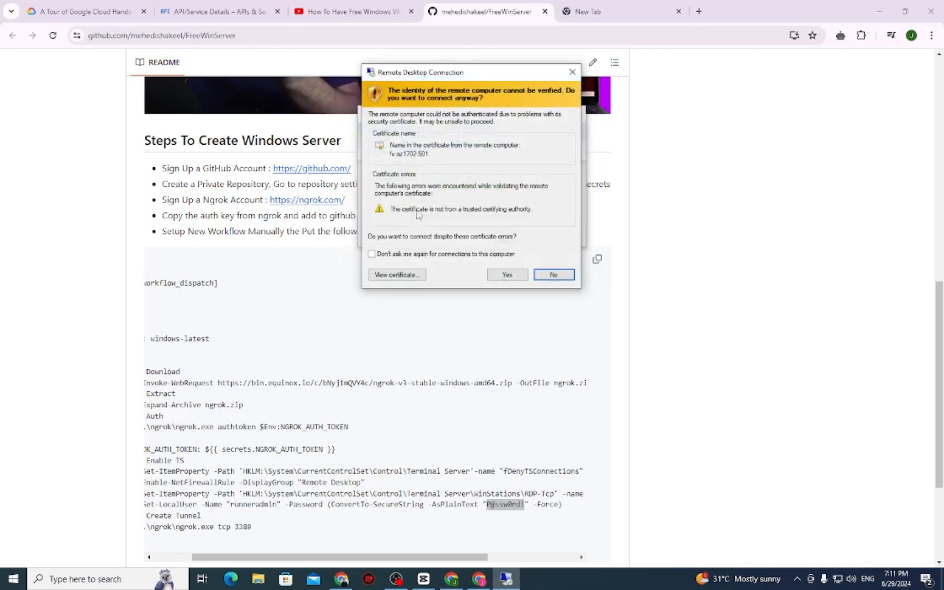
{"action": "left_click", "coordinate": [507, 274]}
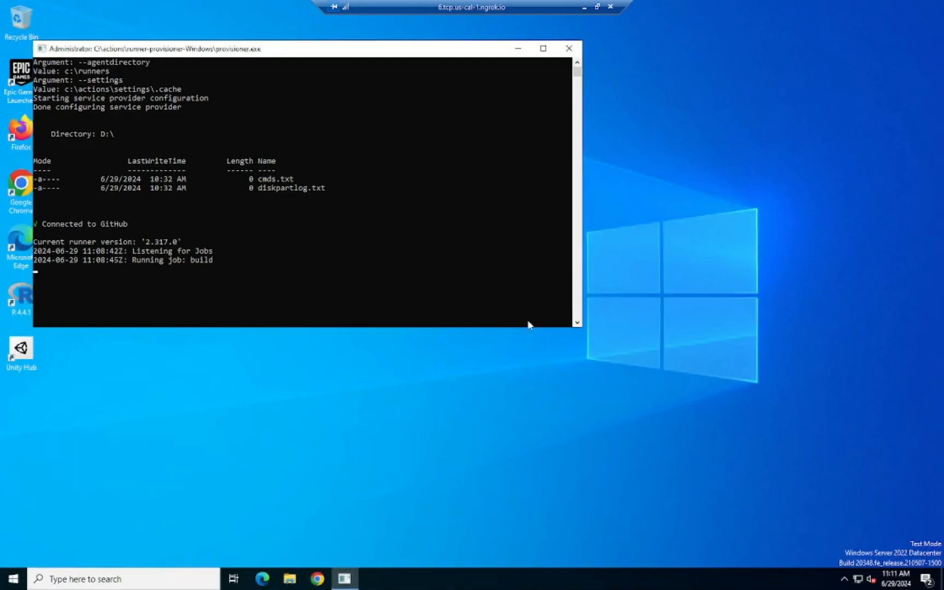
Step: Move the provisioner console window to the right and minimize it
{"action": "left_click_drag", "start_coordinate": [282, 49], "coordinate": [358, 49]}
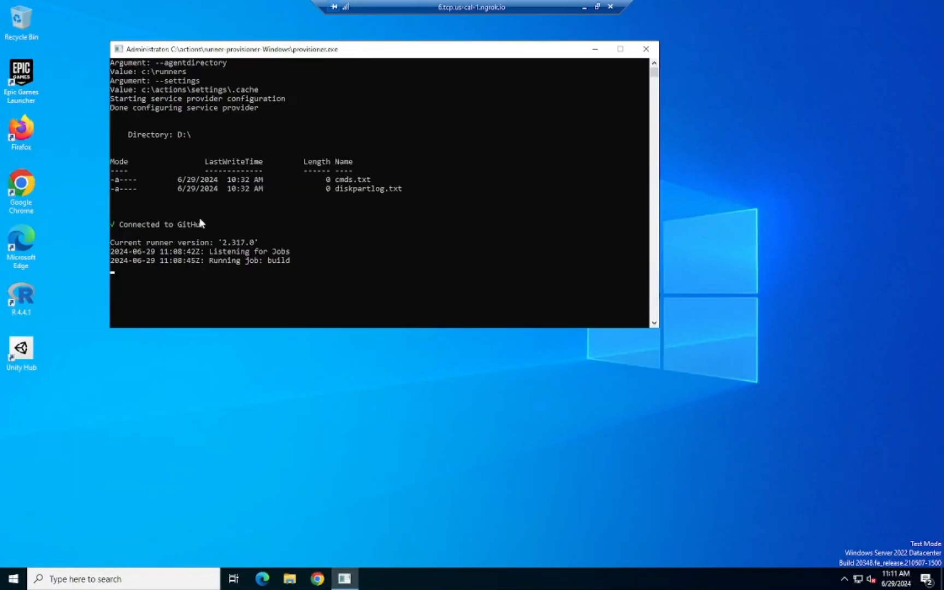
{"action": "left_click", "coordinate": [595, 50]}
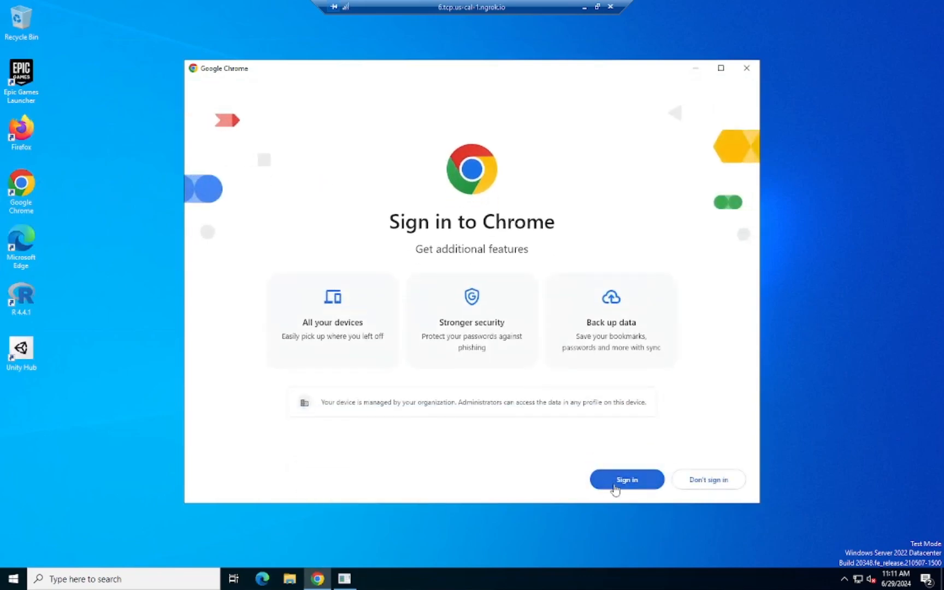
Step: Continue into Chrome without signing in and maximize the browser window
{"action": "left_click", "coordinate": [614, 485]}
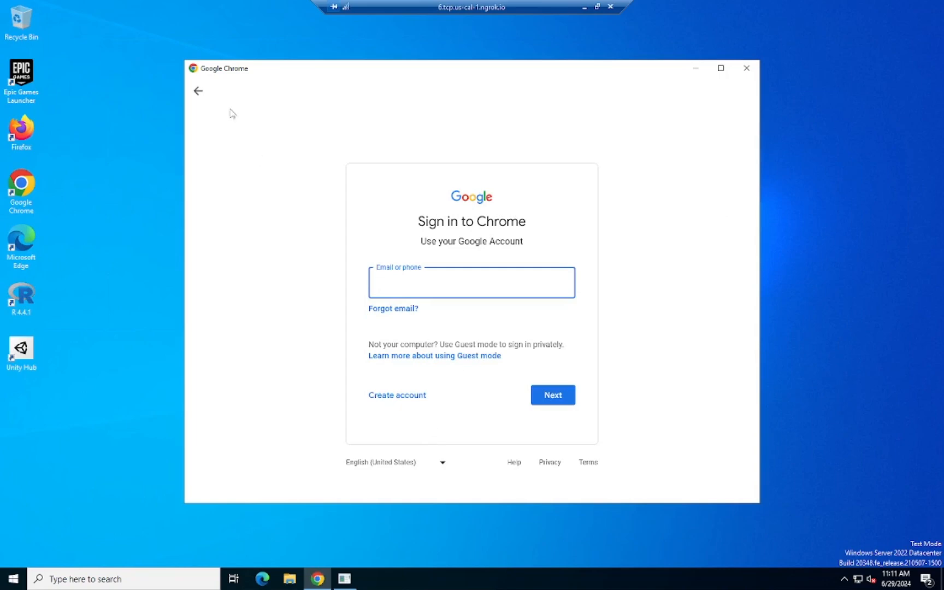
{"action": "left_click", "coordinate": [202, 97]}
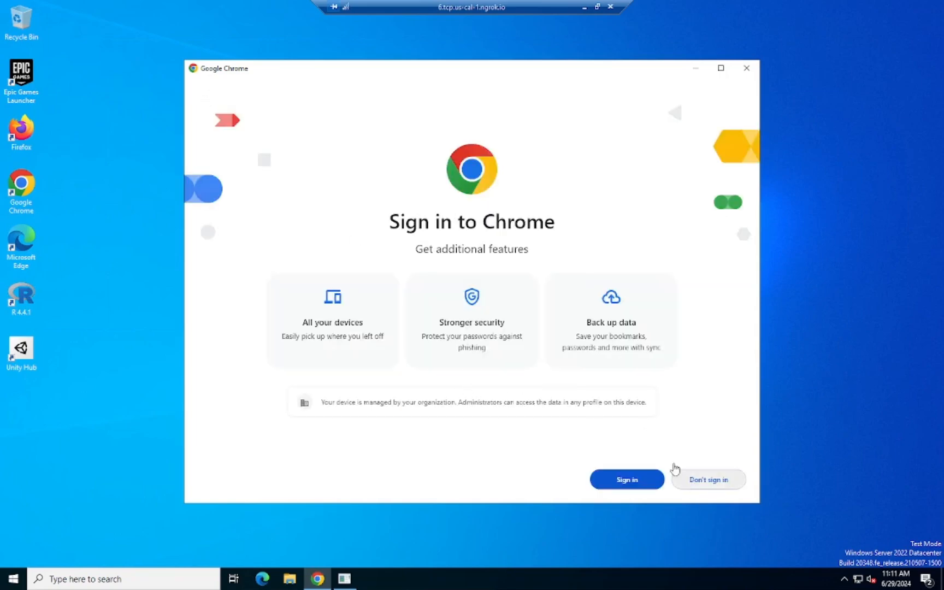
{"action": "left_click", "coordinate": [676, 469]}
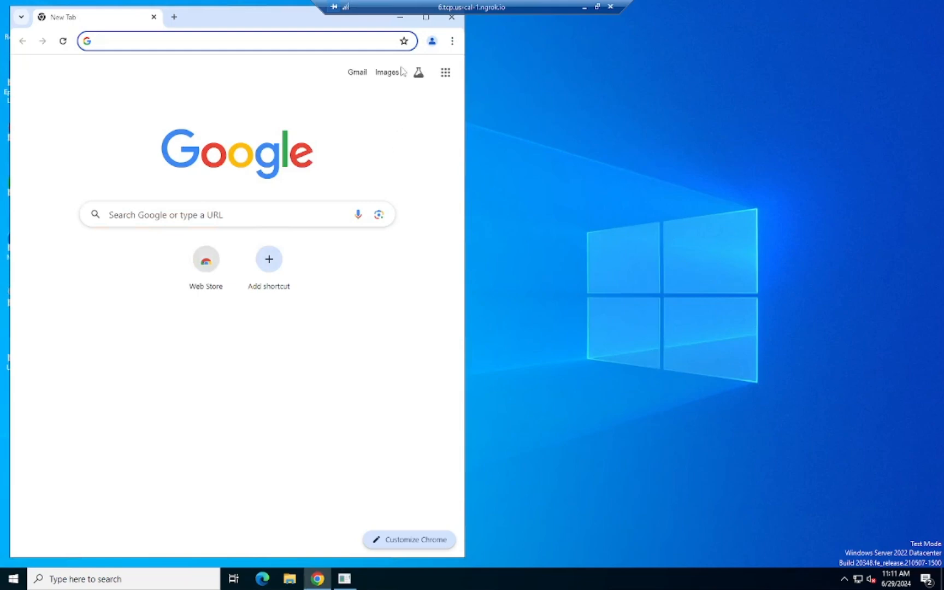
{"action": "left_click", "coordinate": [426, 17]}
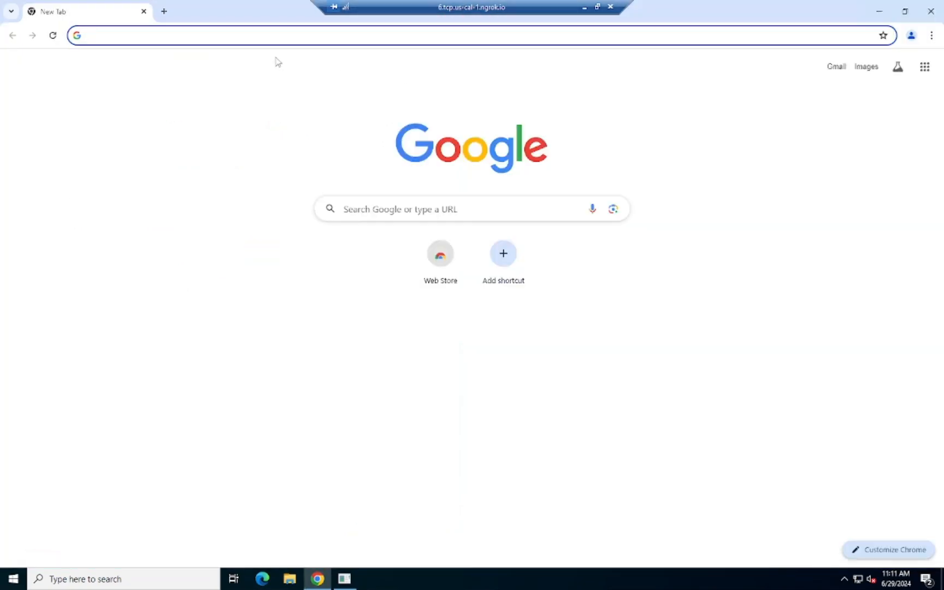
Step: Load FAST.COM to run the speed test, which reports 1.5 Gbps
{"action": "left_click", "coordinate": [274, 44]}
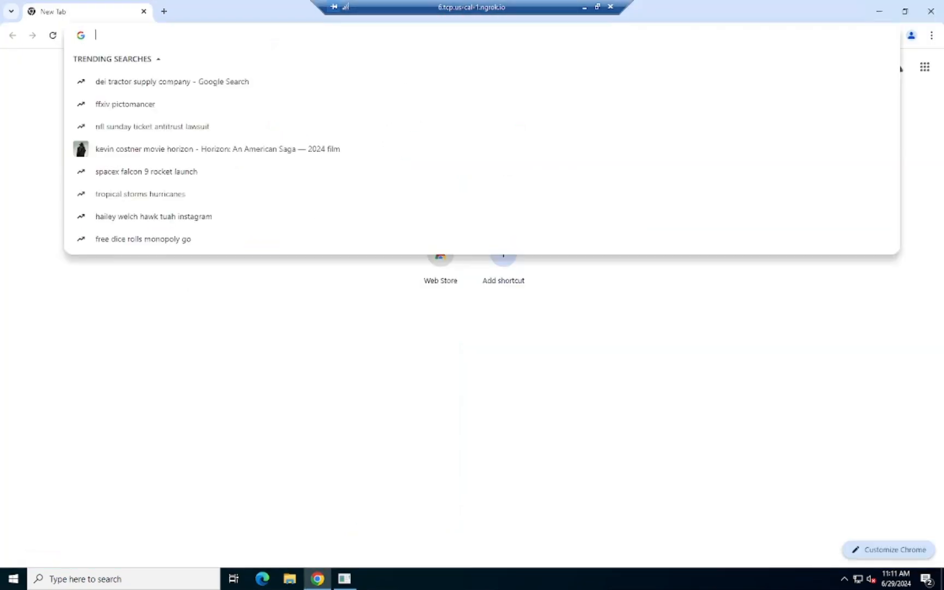
{"action": "type", "text": "FAS"}
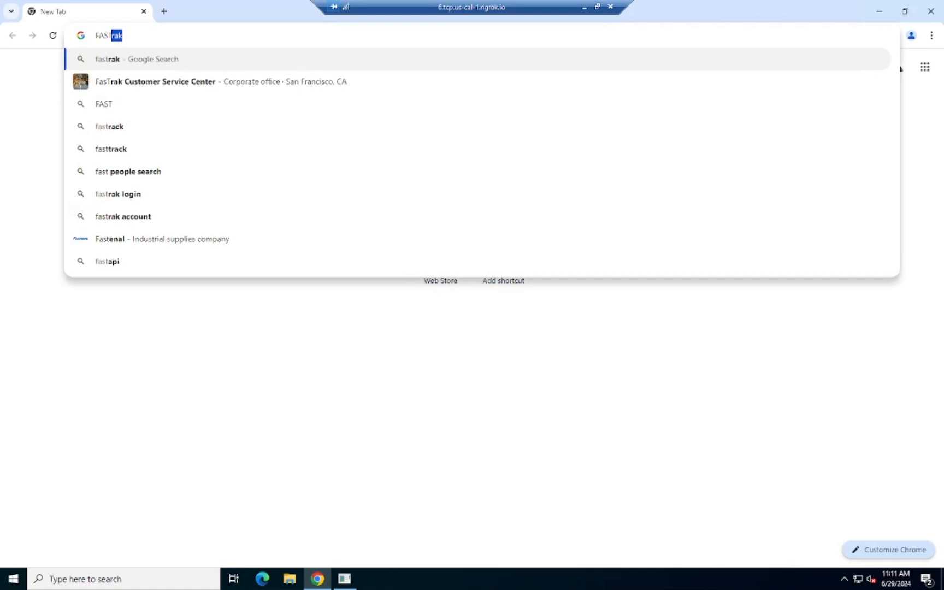
{"action": "type", "text": "T.C"}
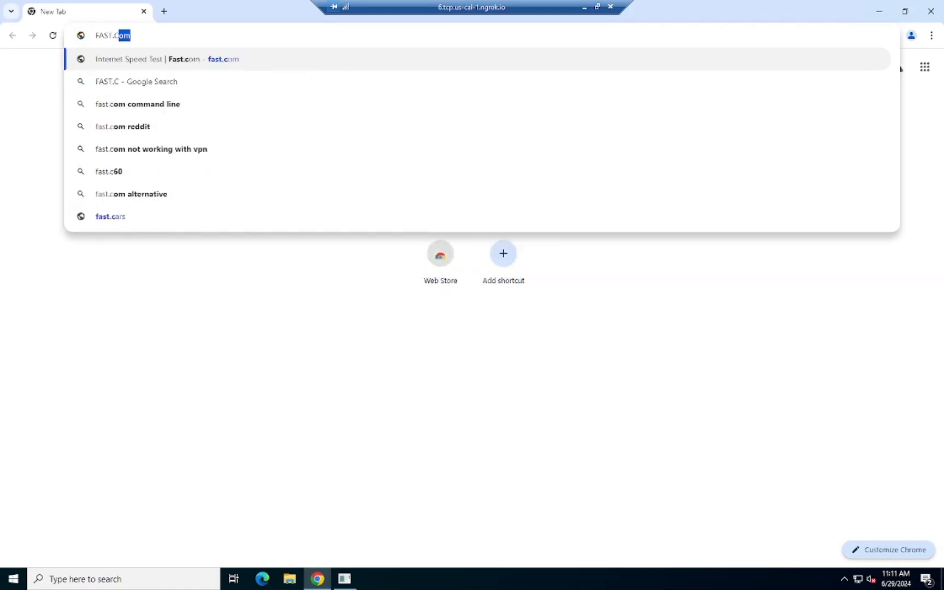
{"action": "type", "text": "OM"}
{"action": "key", "text": "Return"}
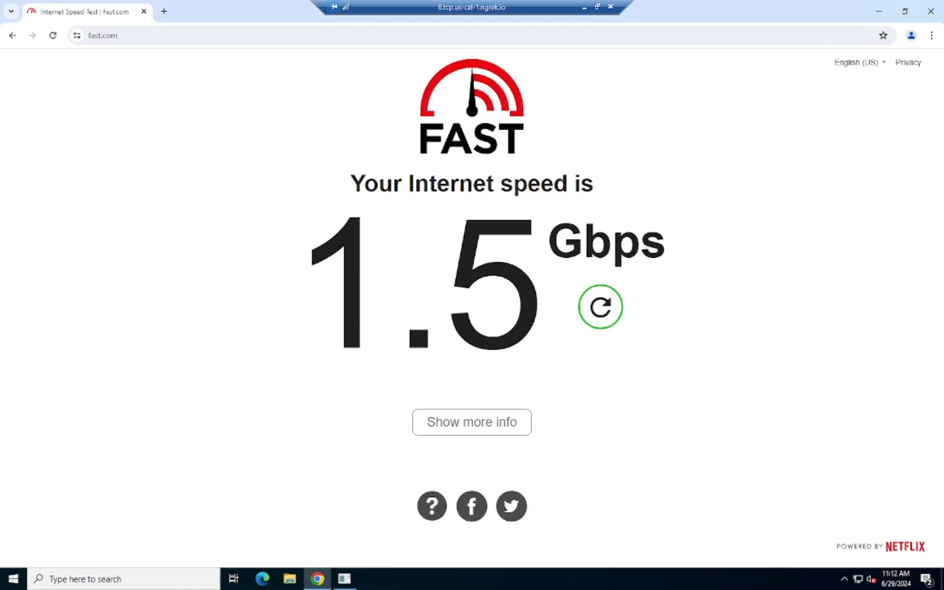
Step: Open YouTube in a new tab from the Google apps grid
{"action": "left_click", "coordinate": [164, 11]}
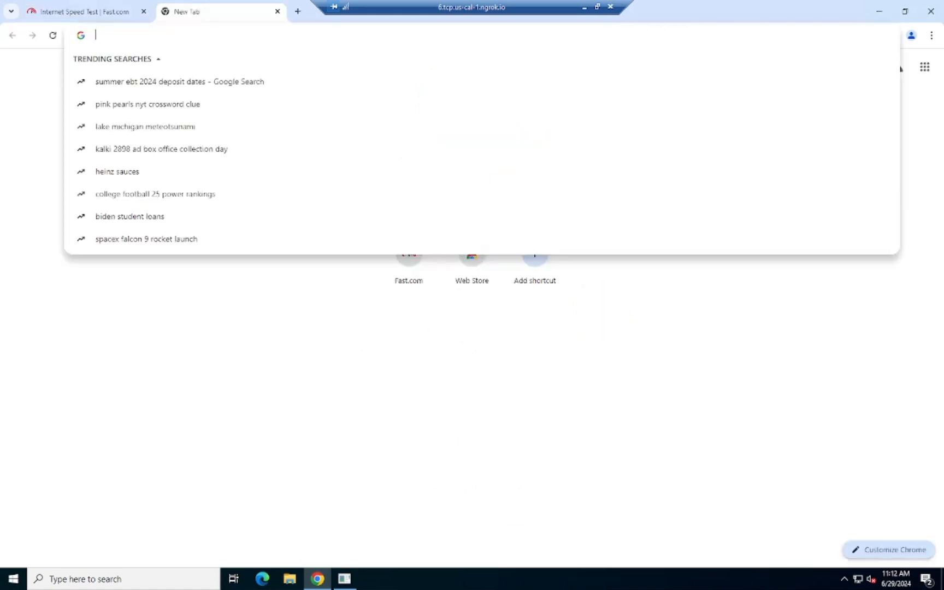
{"action": "left_click", "coordinate": [474, 312]}
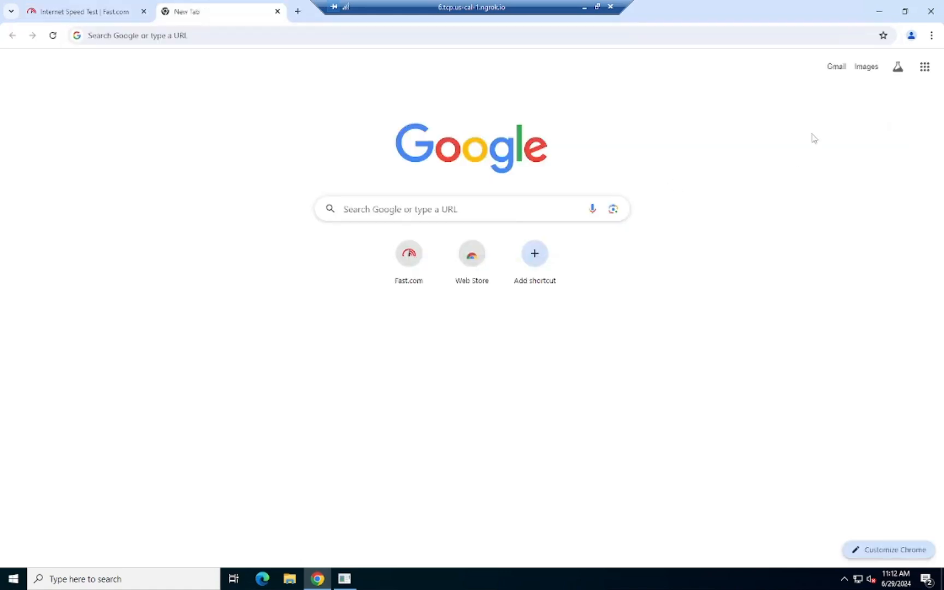
{"action": "left_click", "coordinate": [923, 67]}
{"action": "left_click", "coordinate": [778, 189]}
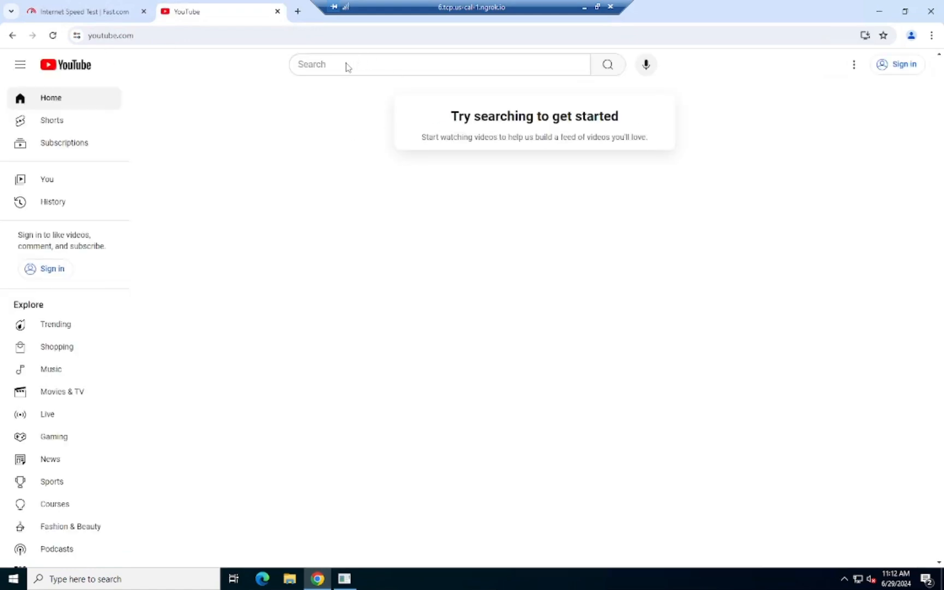
Step: Search YouTube for TECHMASTERJH and browse the channel and video results
{"action": "left_click", "coordinate": [383, 64]}
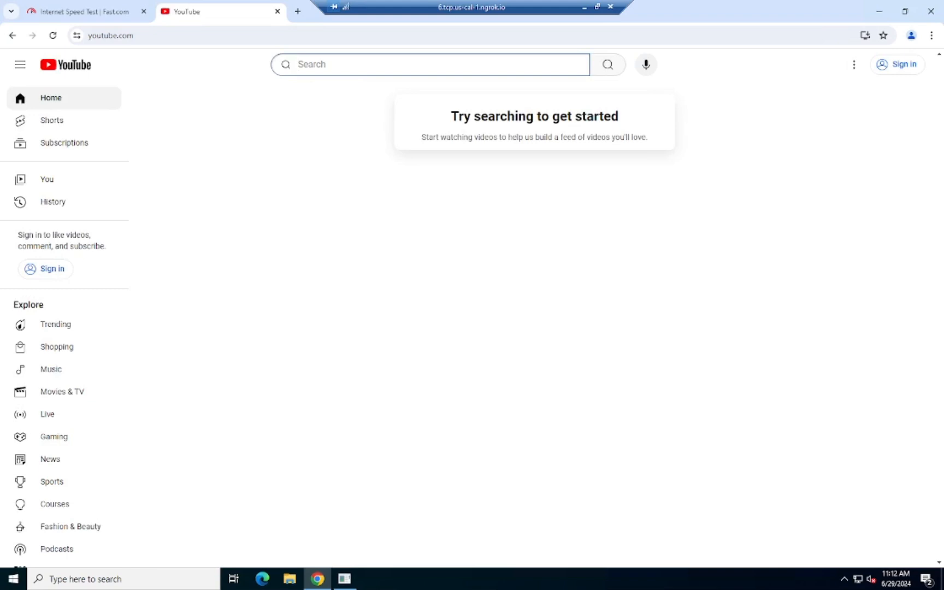
{"action": "type", "text": "TECH"}
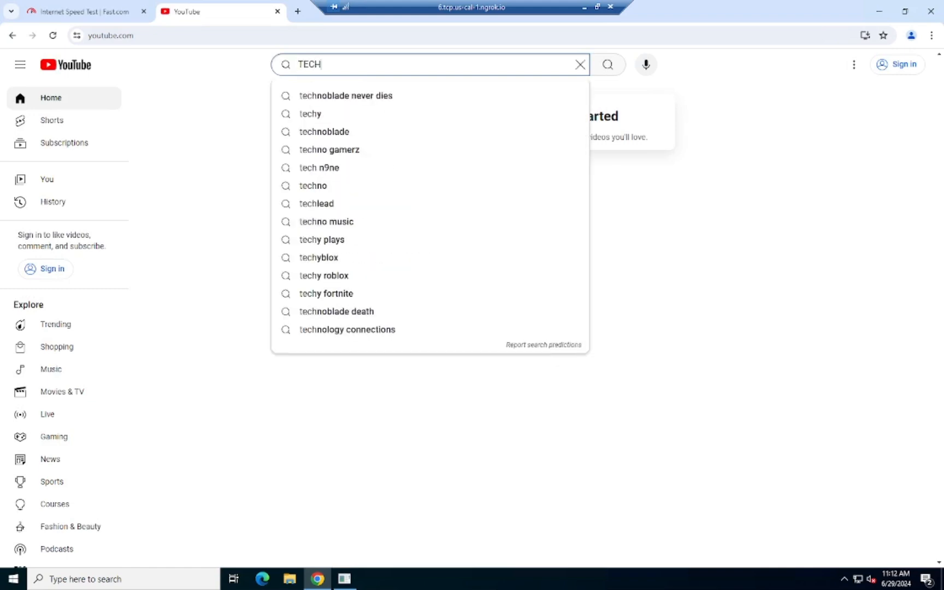
{"action": "type", "text": "MASTERJH"}
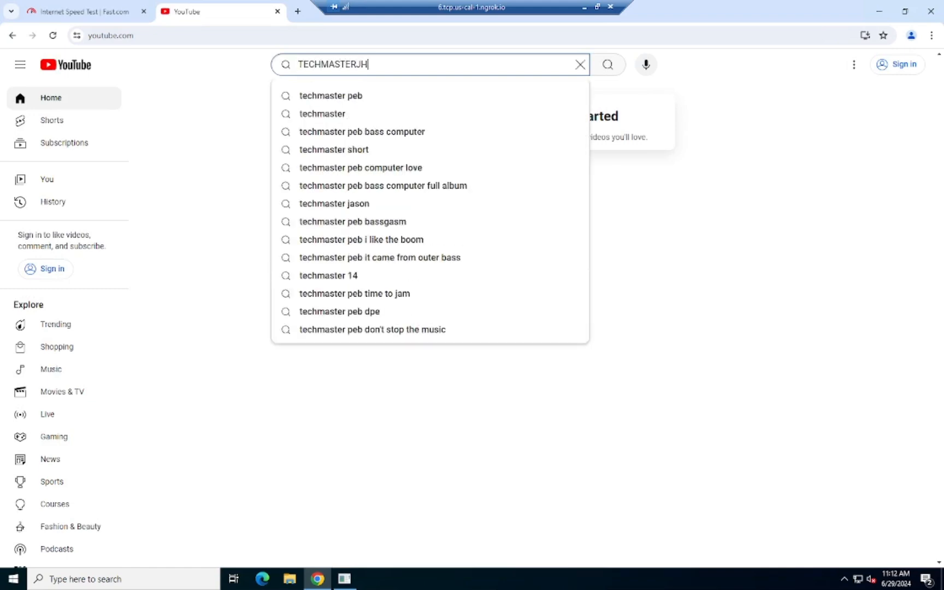
{"action": "key", "text": "Return"}
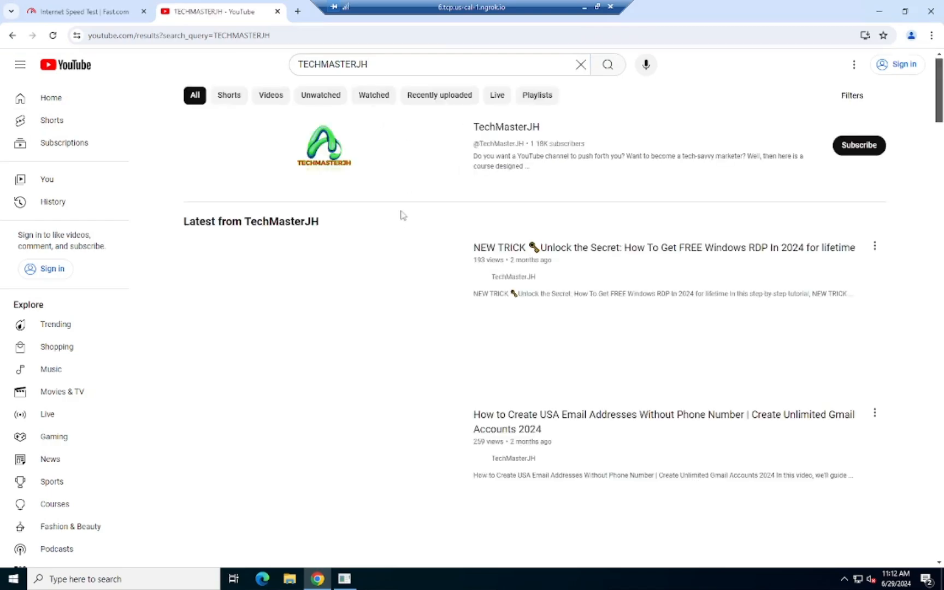
{"action": "scroll", "coordinate": [499, 337], "scroll_direction": "down", "scroll_amount": 6}
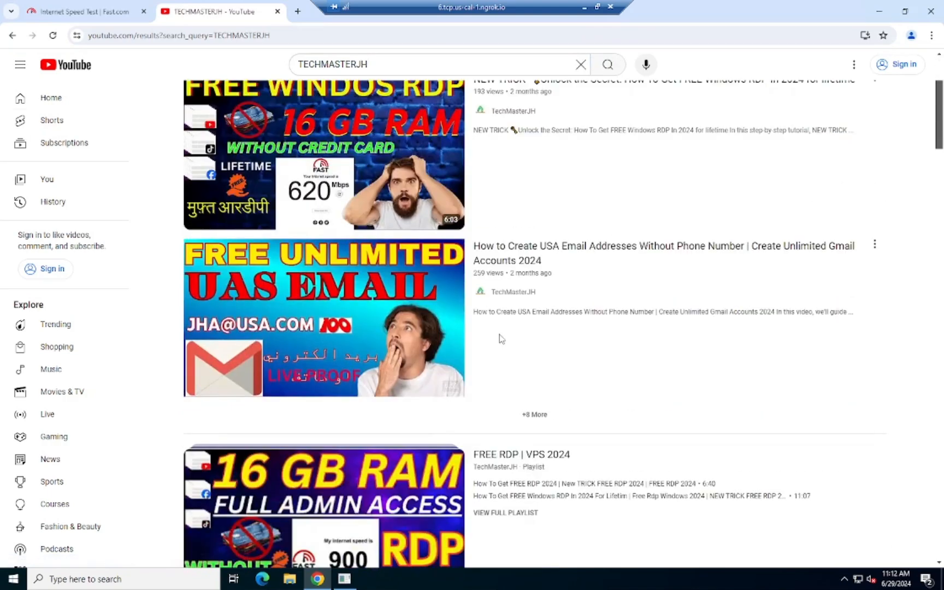
{"action": "scroll", "coordinate": [499, 337], "scroll_direction": "down", "scroll_amount": 3}
{"action": "scroll", "coordinate": [605, 326], "scroll_direction": "up", "scroll_amount": 9}
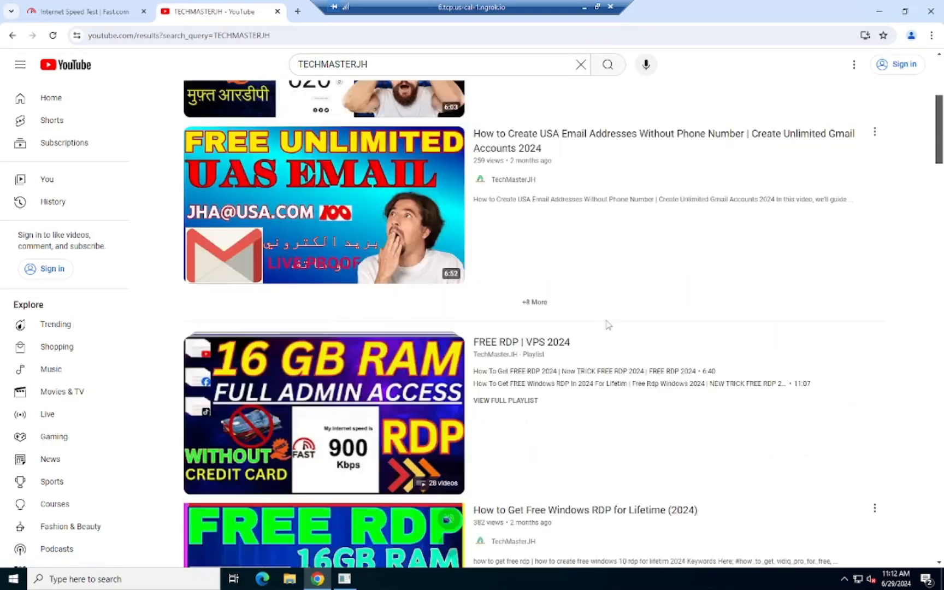